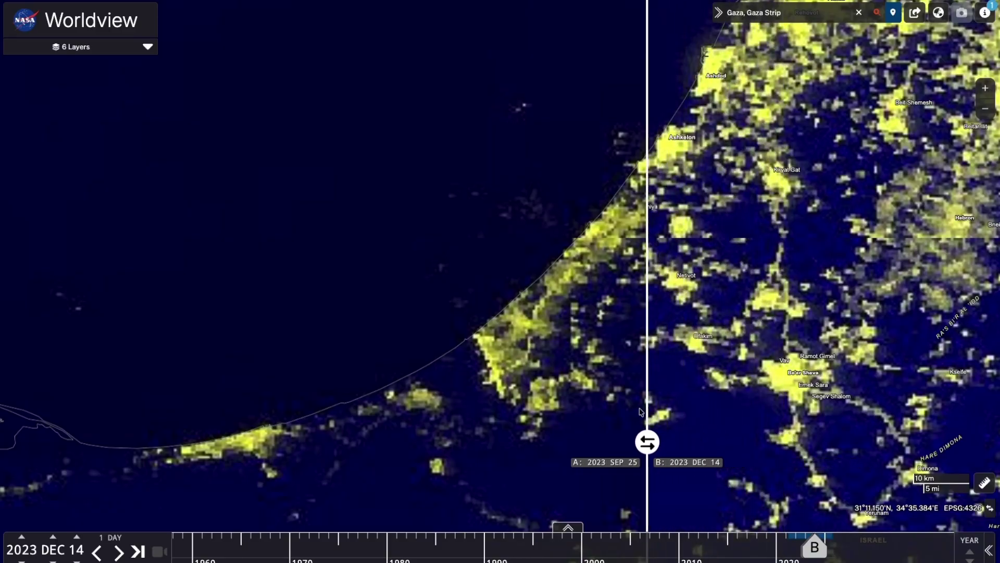
- Sweep the comparison divider westward over the Gaza Strip to compare night lights on 25 September and 14 December 2023
{"action": "left_click_drag", "start_coordinate": [640, 411], "coordinate": [535, 407]}
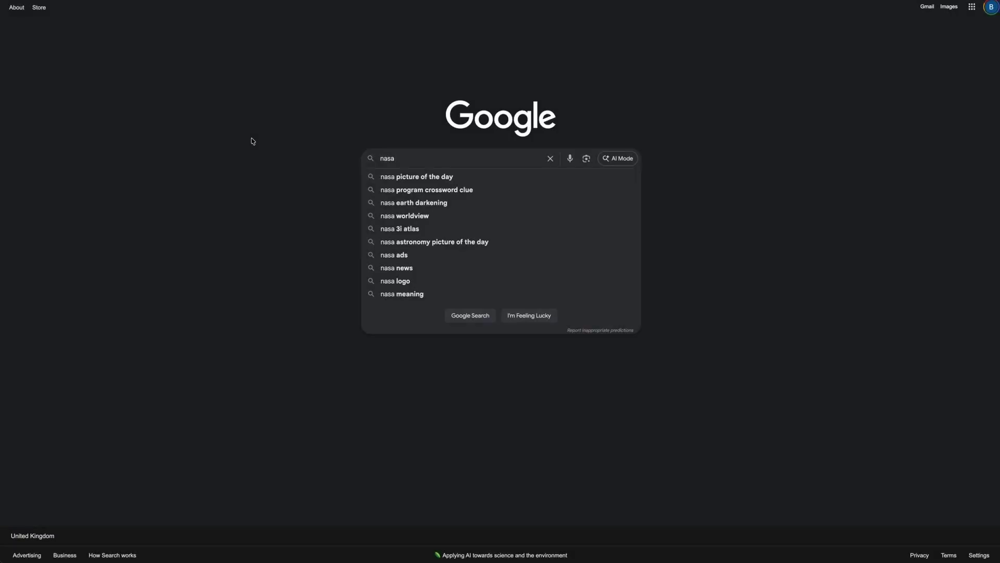
- Search Google for NASA Worldview and open its story "Night Lights from NASA's Black Marble"
{"action": "type", "text": "world"}
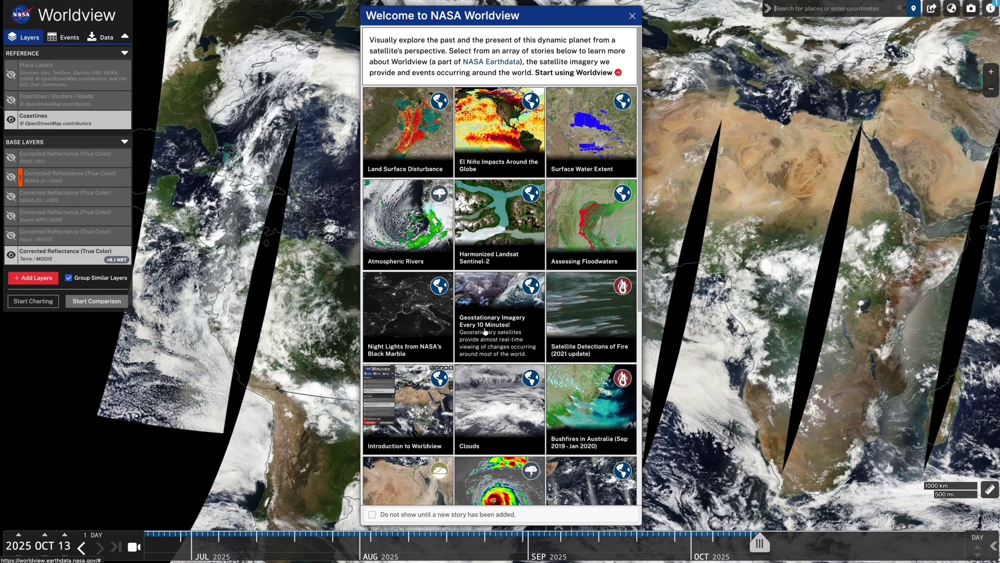
{"action": "left_click", "coordinate": [397, 308]}
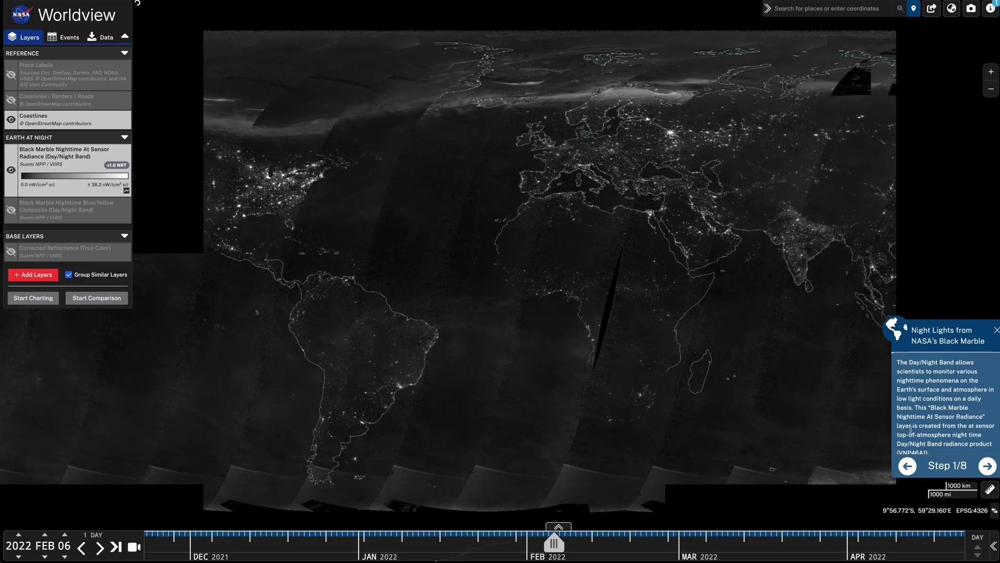
- Advance the Night Lights story to step 3 of 8 and close the story
{"action": "left_click", "coordinate": [988, 466]}
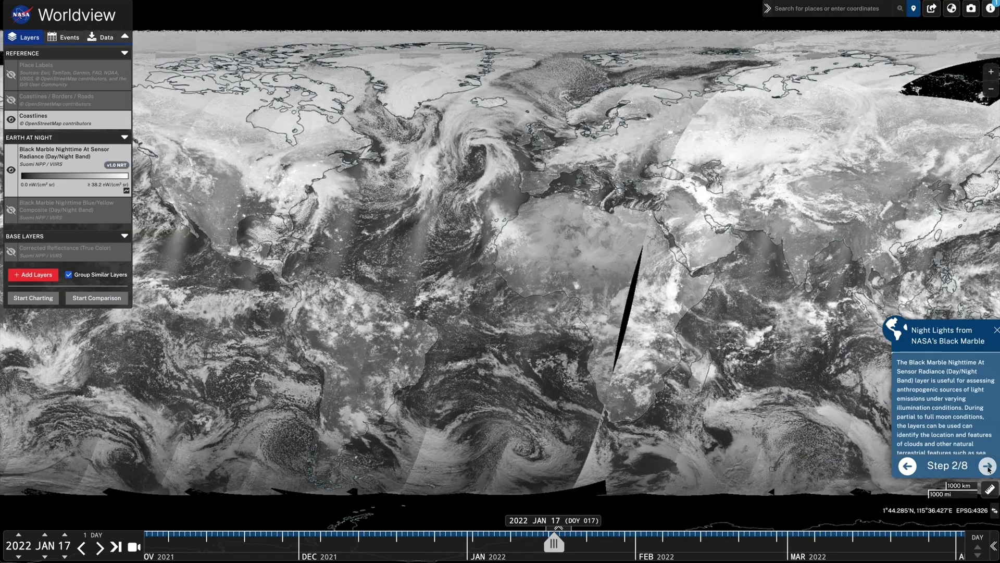
{"action": "left_click", "coordinate": [988, 466]}
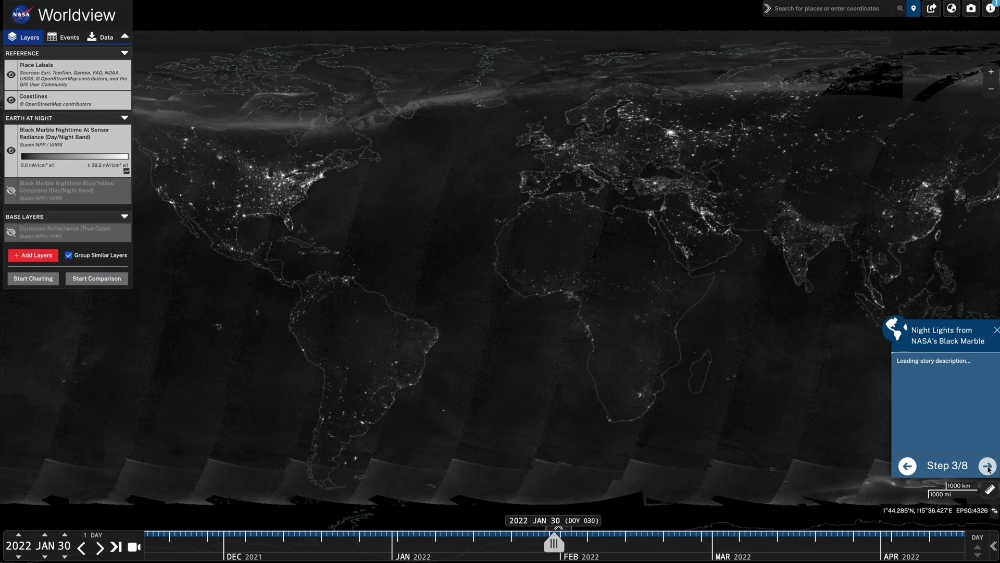
{"action": "left_click", "coordinate": [995, 331]}
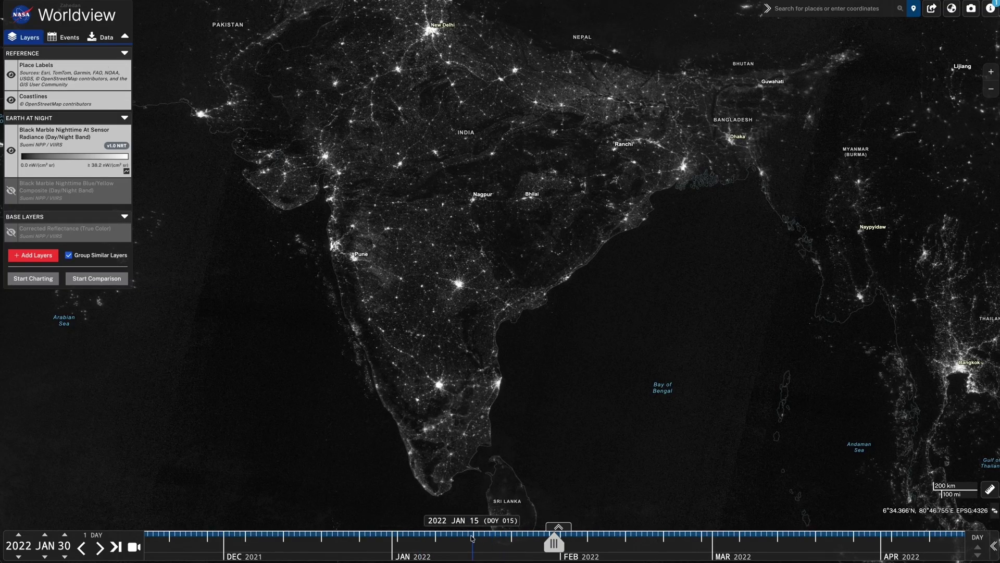
- Move the imagery date to 10 February 2022 and advance it day by day to 22 February 2022
{"action": "left_click", "coordinate": [610, 537]}
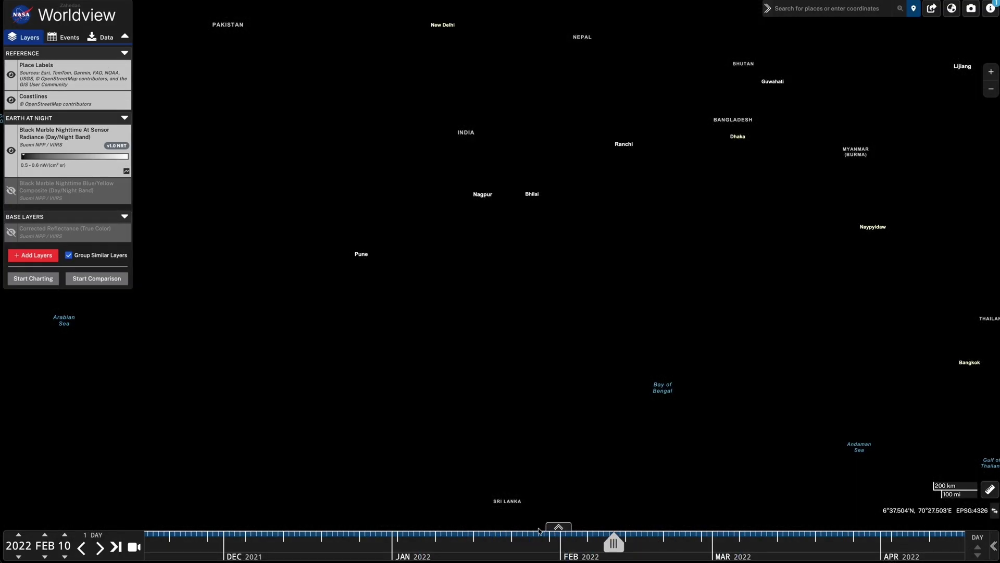
{"action": "left_click", "coordinate": [98, 547]}
{"action": "left_click", "coordinate": [97, 548]}
{"action": "left_click", "coordinate": [96, 548]}
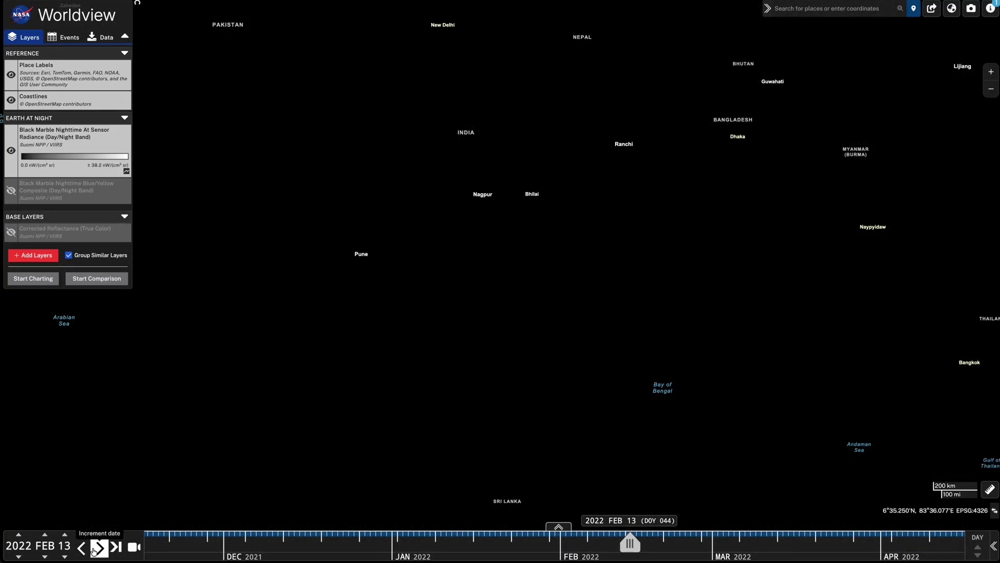
{"action": "left_click", "coordinate": [94, 548]}
{"action": "left_click", "coordinate": [95, 548]}
{"action": "left_click", "coordinate": [95, 548]}
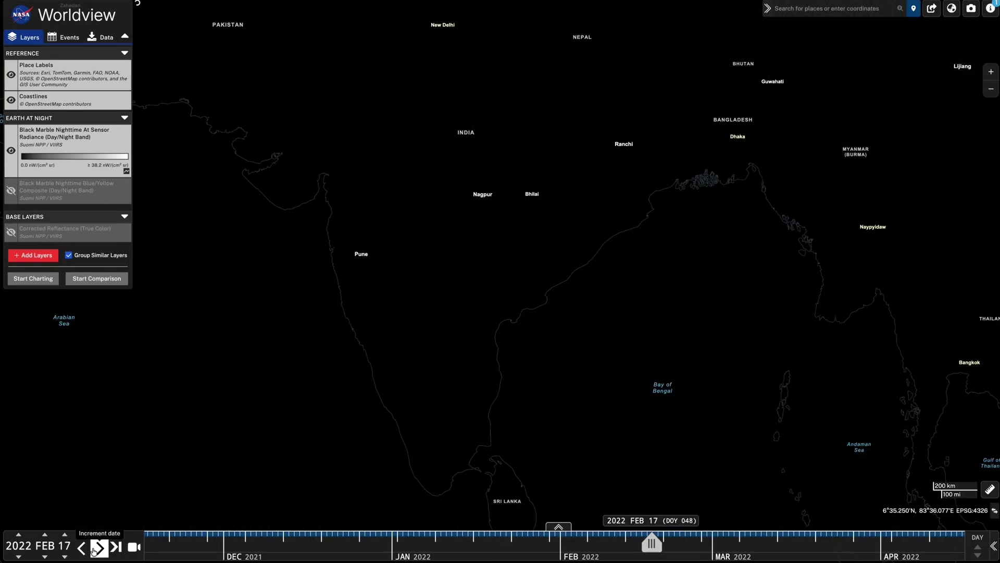
{"action": "left_click", "coordinate": [95, 548]}
{"action": "left_click", "coordinate": [94, 548]}
{"action": "left_click", "coordinate": [95, 548]}
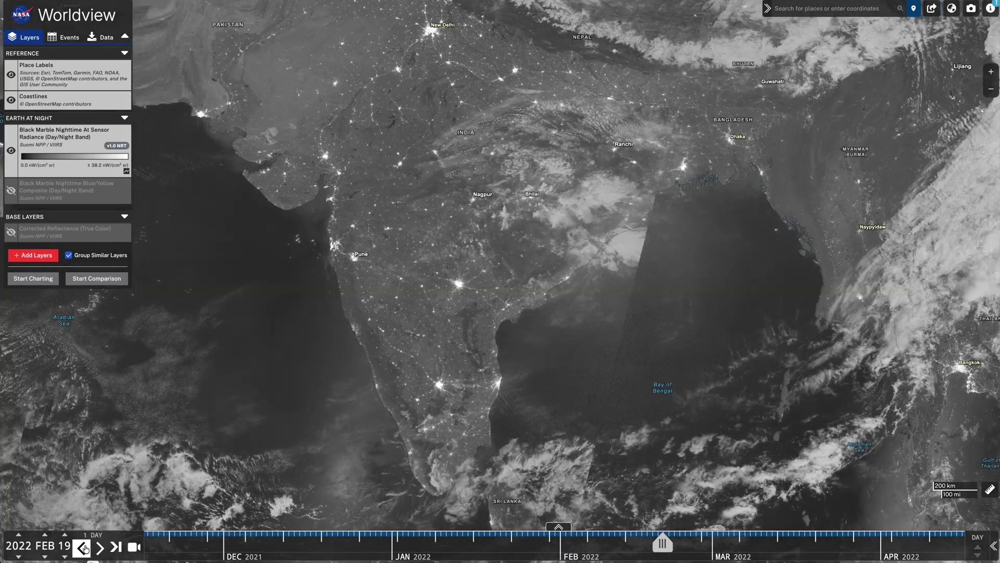
{"action": "left_click", "coordinate": [97, 548]}
{"action": "left_click", "coordinate": [98, 547]}
{"action": "left_click", "coordinate": [98, 547]}
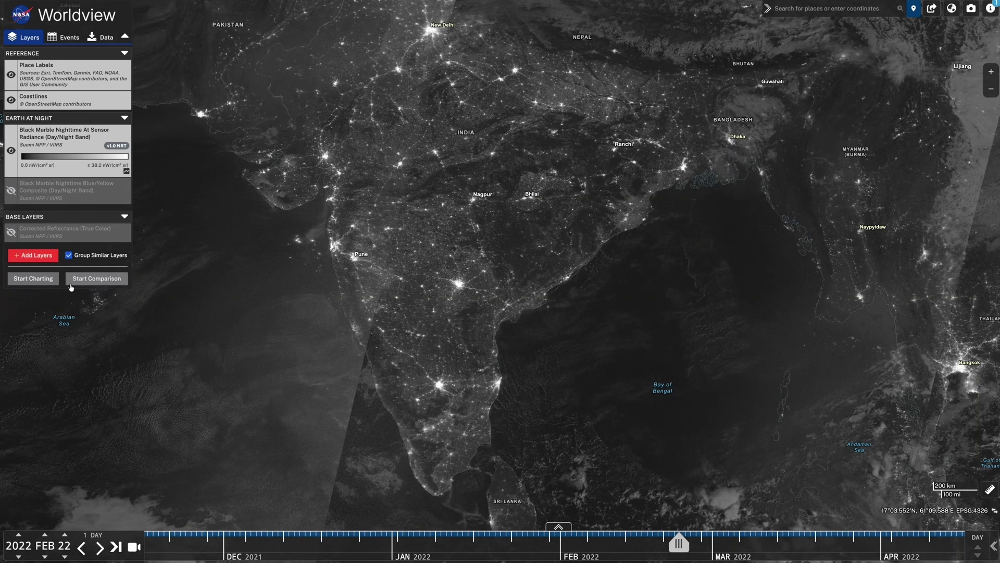
- Search the layer catalogue for "black marble" and close the catalogue without adding a layer
{"action": "left_click", "coordinate": [33, 256]}
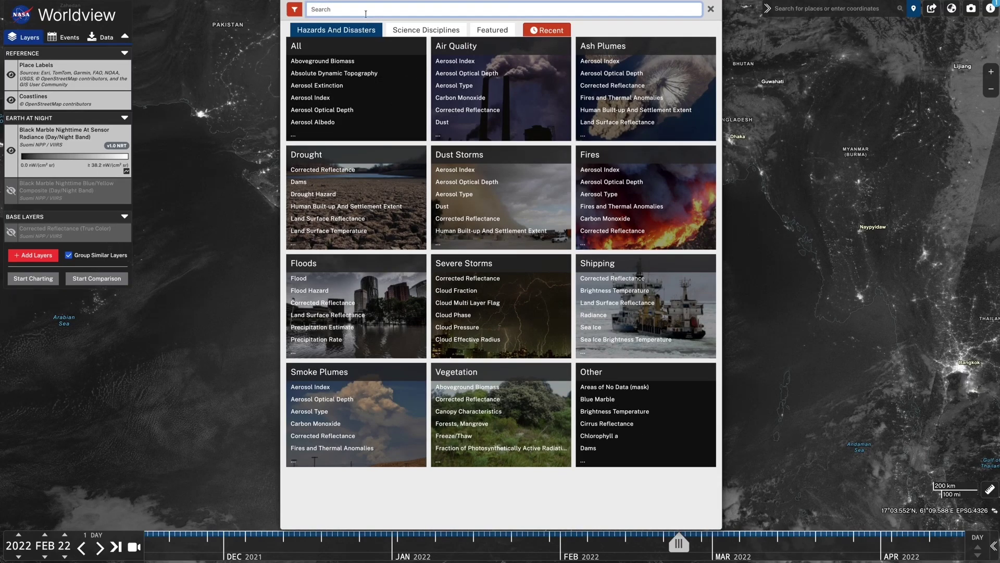
{"action": "type", "text": "black marble"}
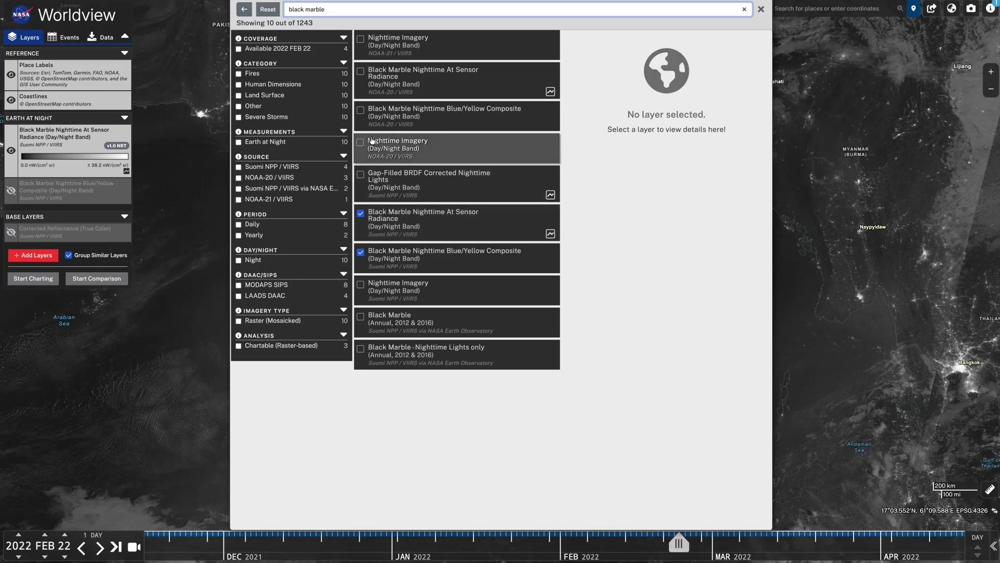
{"action": "left_click", "coordinate": [761, 9]}
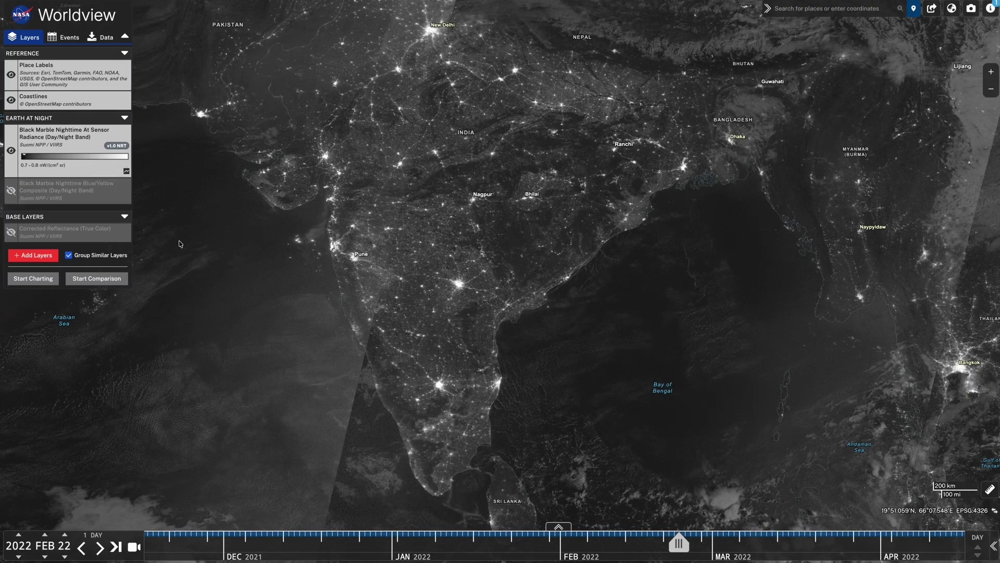
- Show the Black Marble Nighttime Blue/Yellow Composite layer and hide the Black Marble Nighttime At Sensor Radiance layer
{"action": "left_click", "coordinate": [13, 190]}
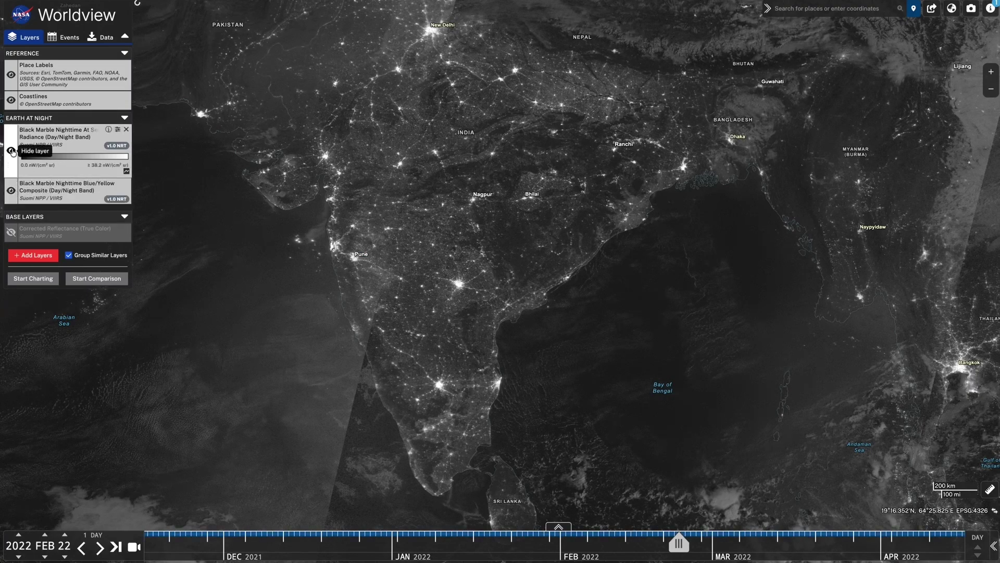
{"action": "left_click", "coordinate": [12, 151]}
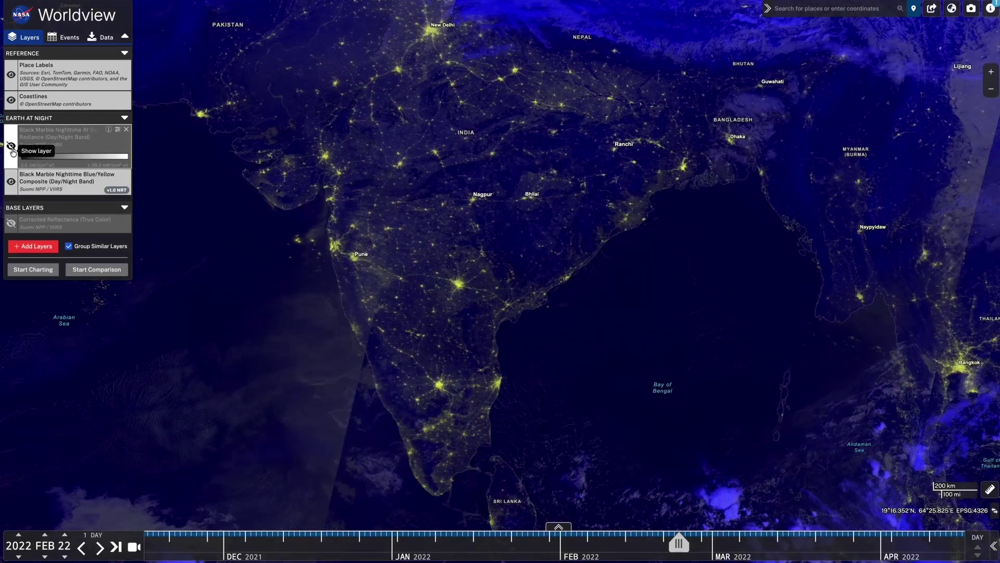
- Examine the night lights along India's east coast, across central India and Gujarat, and into Pakistan
{"action": "scroll", "coordinate": [431, 350], "scroll_direction": "up", "scroll_amount": 3}
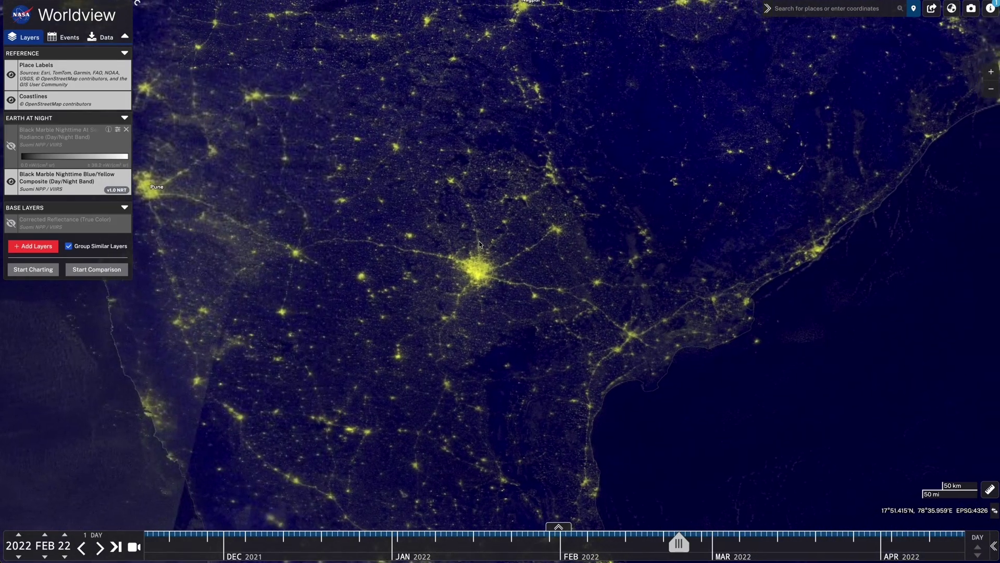
{"action": "scroll", "coordinate": [394, 180], "scroll_direction": "up", "scroll_amount": 2}
{"action": "key", "text": "Down"}
{"action": "key", "text": "Right"}
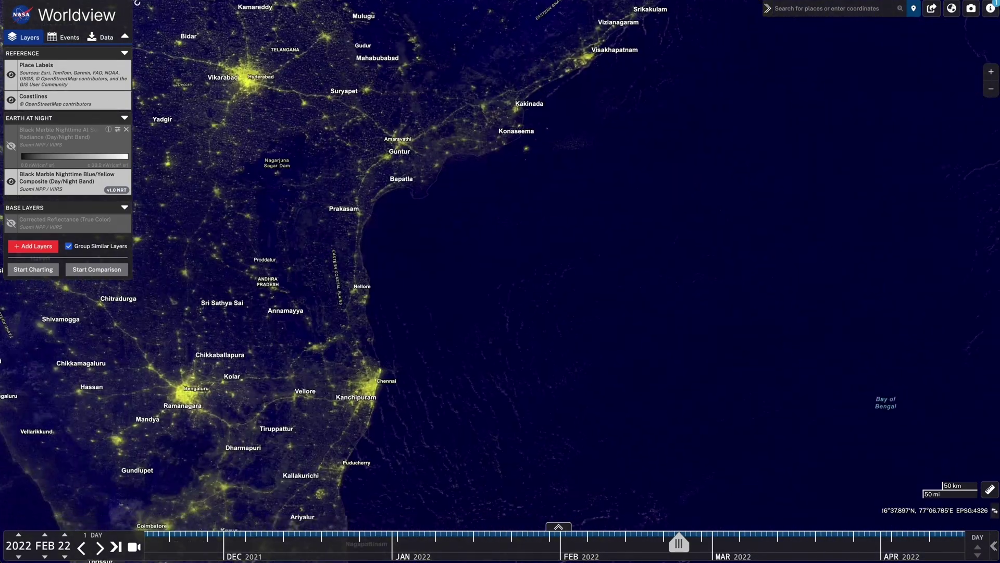
{"action": "key", "text": "Up"}
{"action": "key", "text": "Left"}
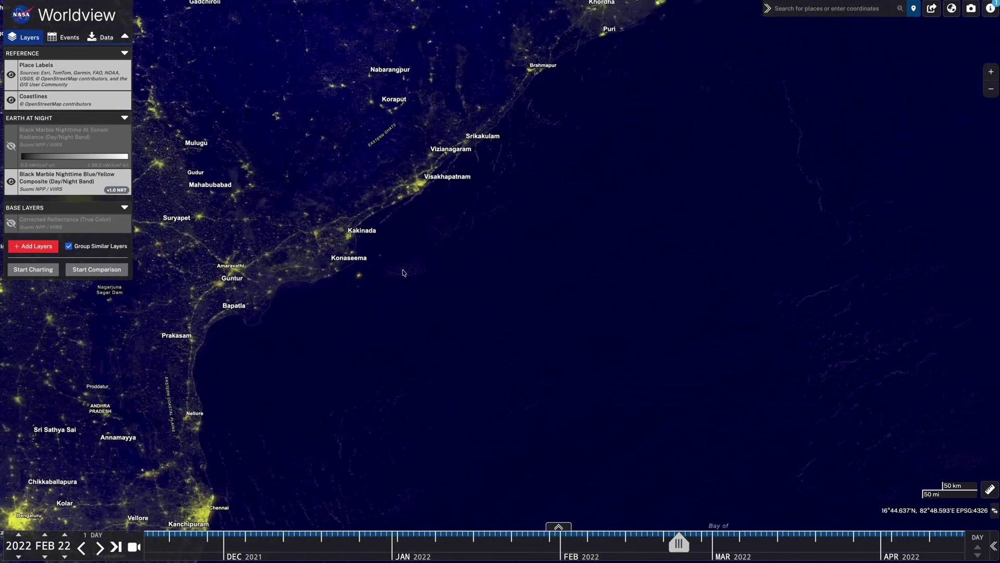
{"action": "key", "text": "Up"}
{"action": "key", "text": "Left"}
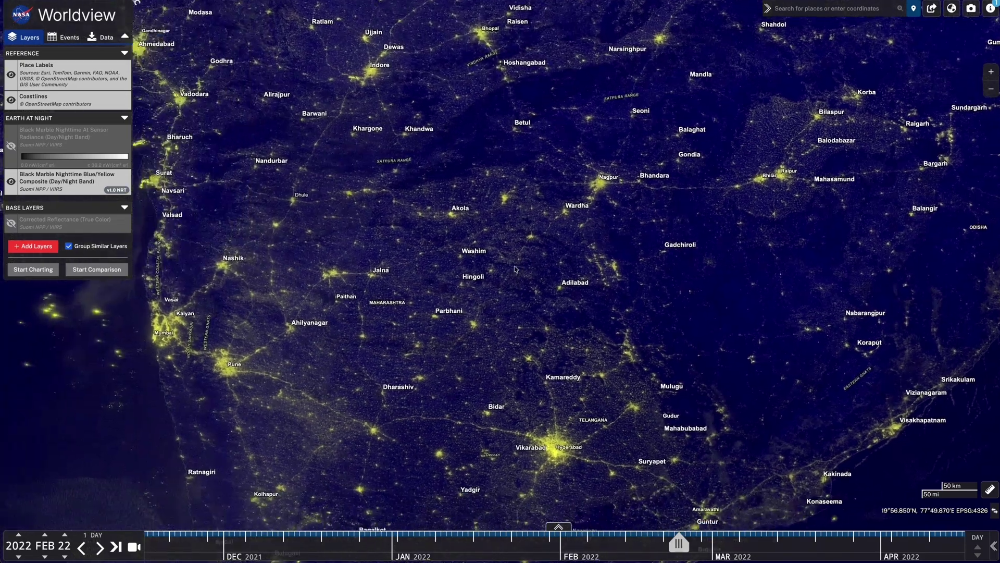
{"action": "key", "text": "Up"}
{"action": "key", "text": "Left"}
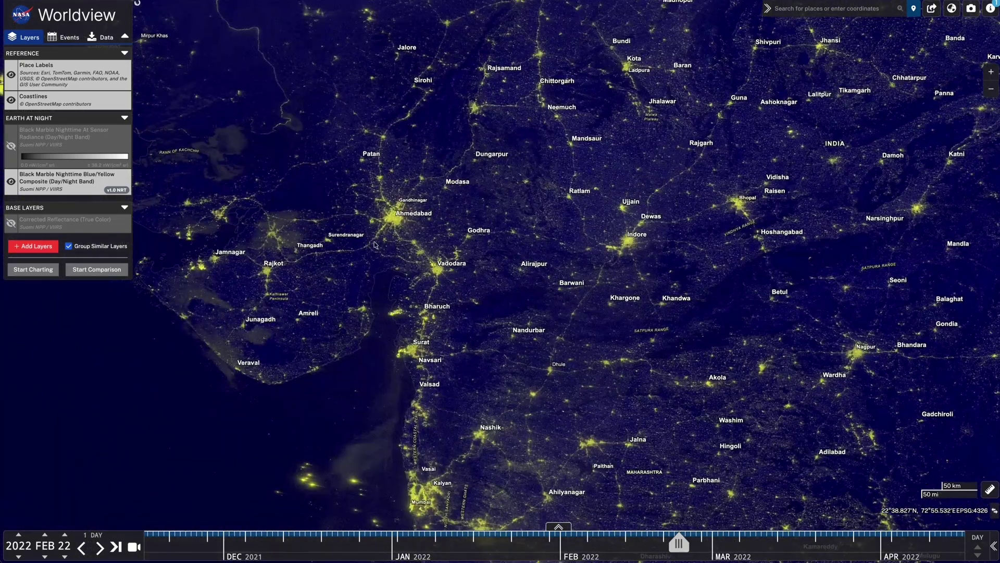
{"action": "key", "text": "Up"}
{"action": "key", "text": "Left"}
{"action": "key", "text": "Up"}
{"action": "key", "text": "Left"}
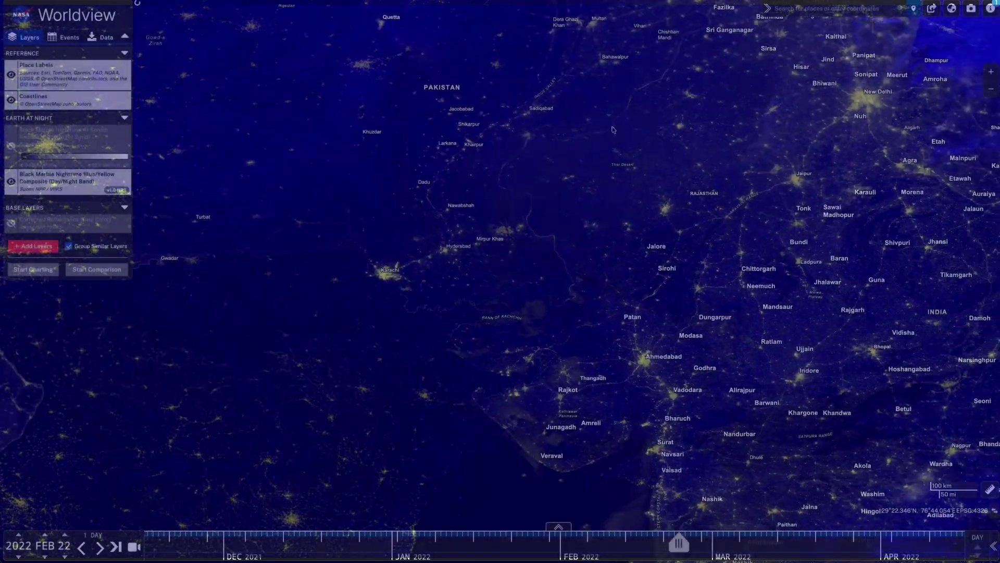
{"action": "scroll", "coordinate": [461, 205], "scroll_direction": "down", "scroll_amount": 3}
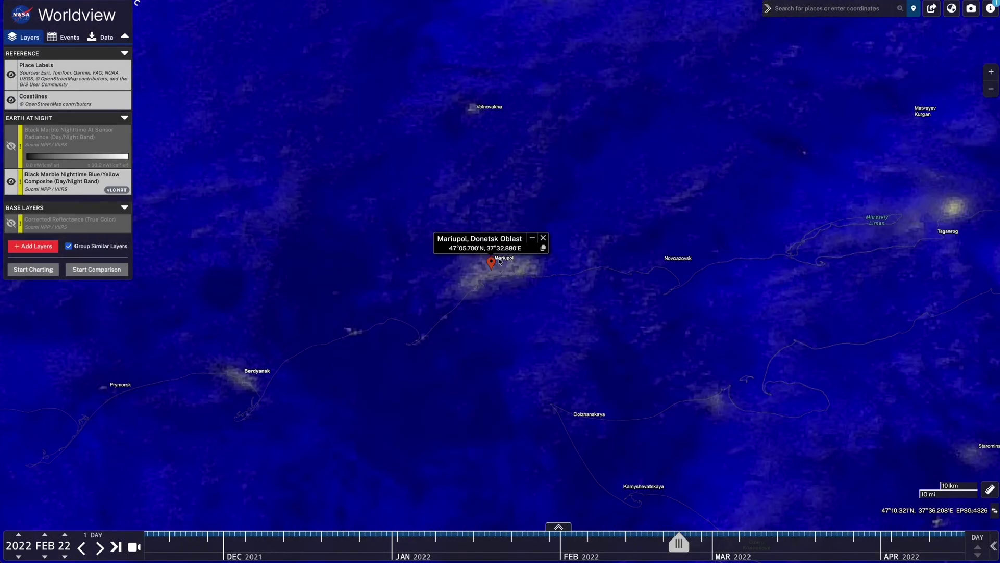
- Remove the Mariupol location marker and start a swipe comparison of the area
{"action": "left_click", "coordinate": [543, 238]}
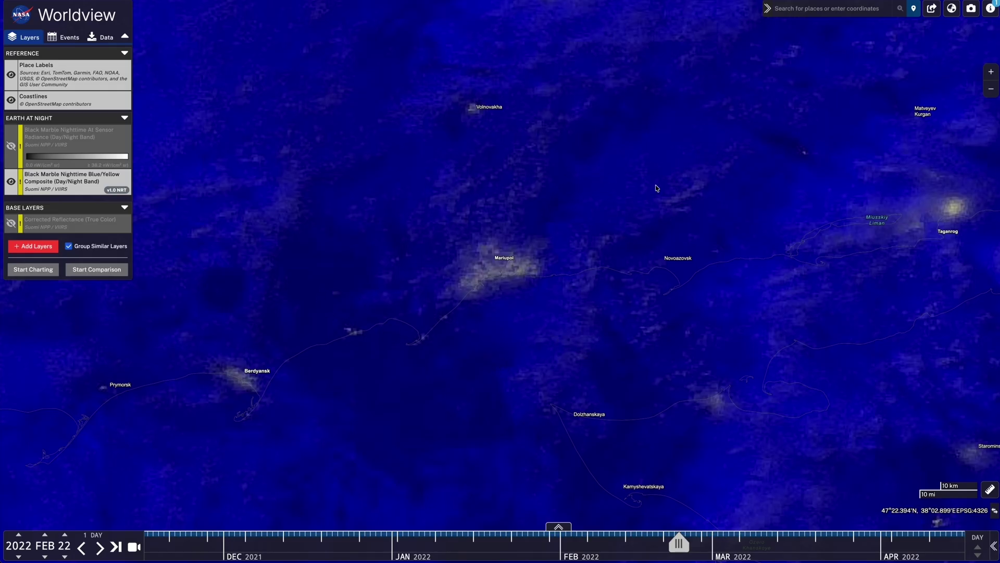
{"action": "left_click", "coordinate": [95, 270]}
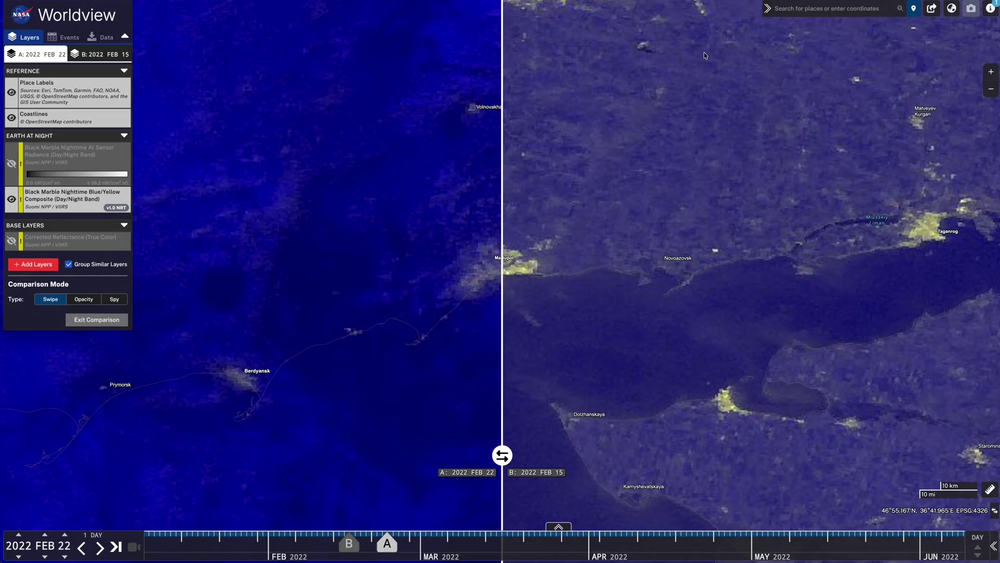
- Move the swipe divider east of Mariupol and set side A of the comparison to 31 January 2022
{"action": "left_click_drag", "start_coordinate": [507, 458], "coordinate": [630, 458]}
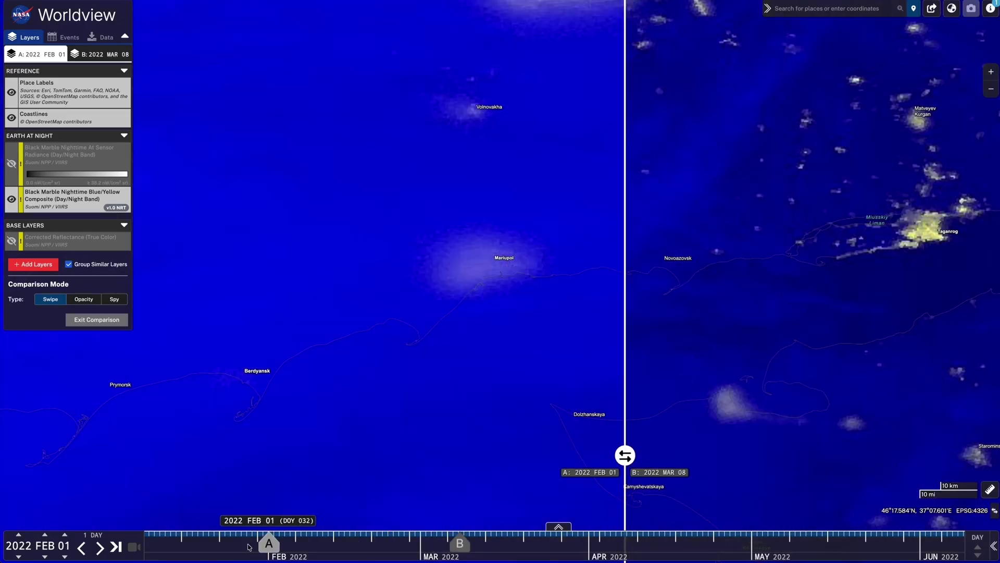
{"action": "key", "text": "Left"}
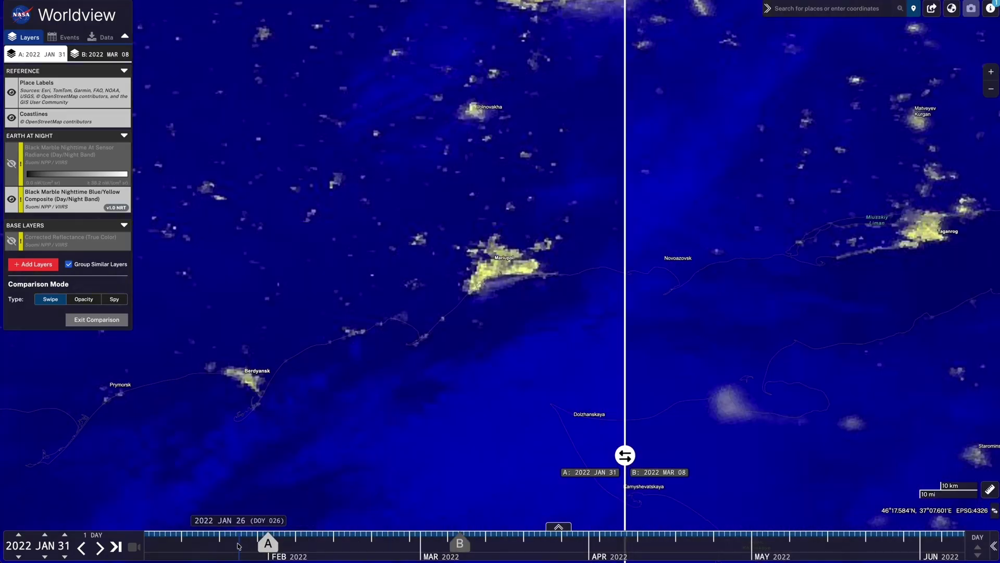
{"action": "scroll", "coordinate": [516, 255], "scroll_direction": "up", "scroll_amount": 1}
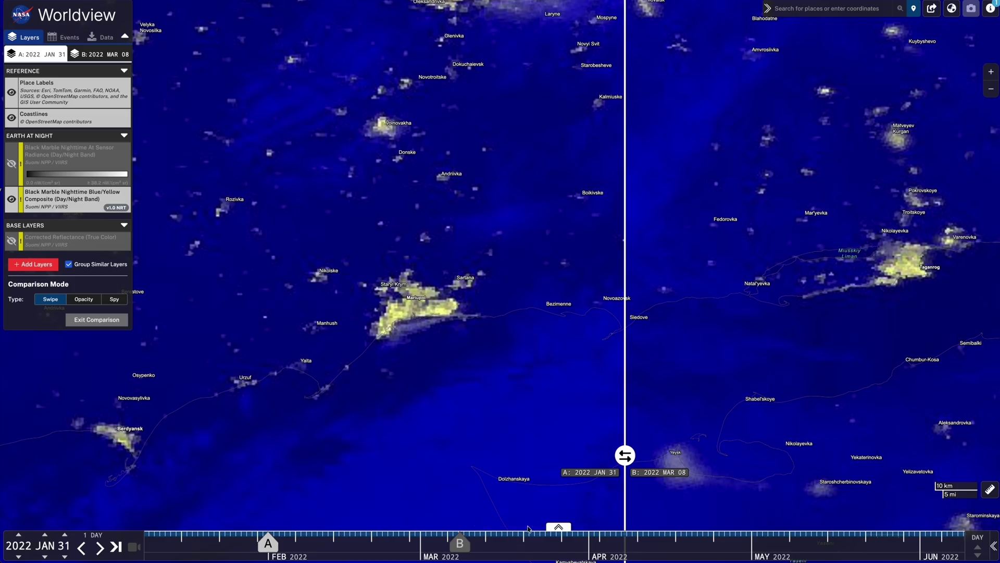
- Move side B of the comparison to 13 May 2022 and advance it day by day to 22 May 2022
{"action": "left_click", "coordinate": [459, 542]}
{"action": "left_click_drag", "start_coordinate": [463, 544], "coordinate": [819, 542]}
{"action": "left_click_drag", "start_coordinate": [630, 446], "coordinate": [529, 442]}
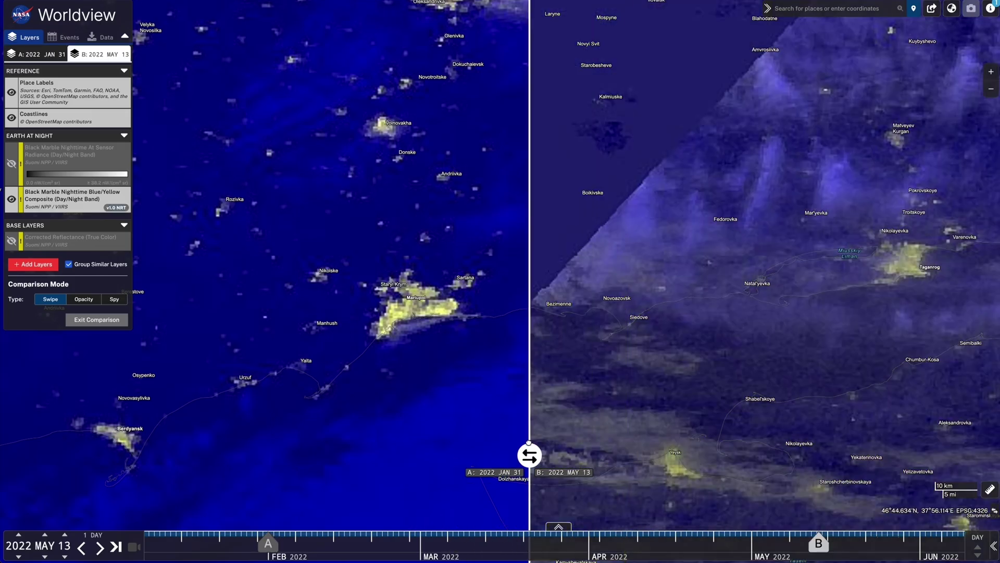
{"action": "left_click", "coordinate": [101, 546]}
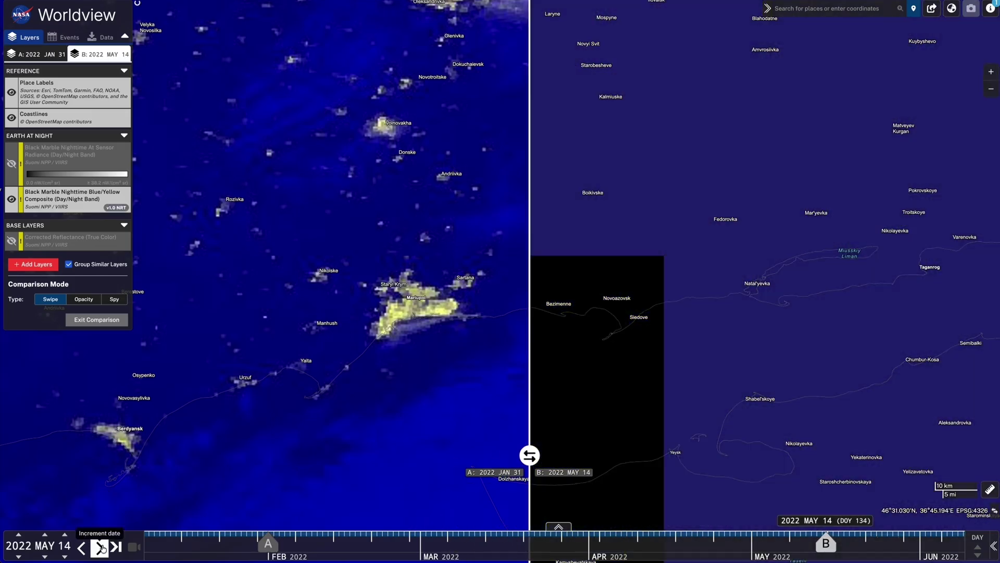
{"action": "left_click", "coordinate": [100, 546]}
- Compare the night lights around Mariupol and Donetsk on both dates by sweeping the divider across the area
{"action": "scroll", "coordinate": [379, 347], "scroll_direction": "down", "scroll_amount": 2}
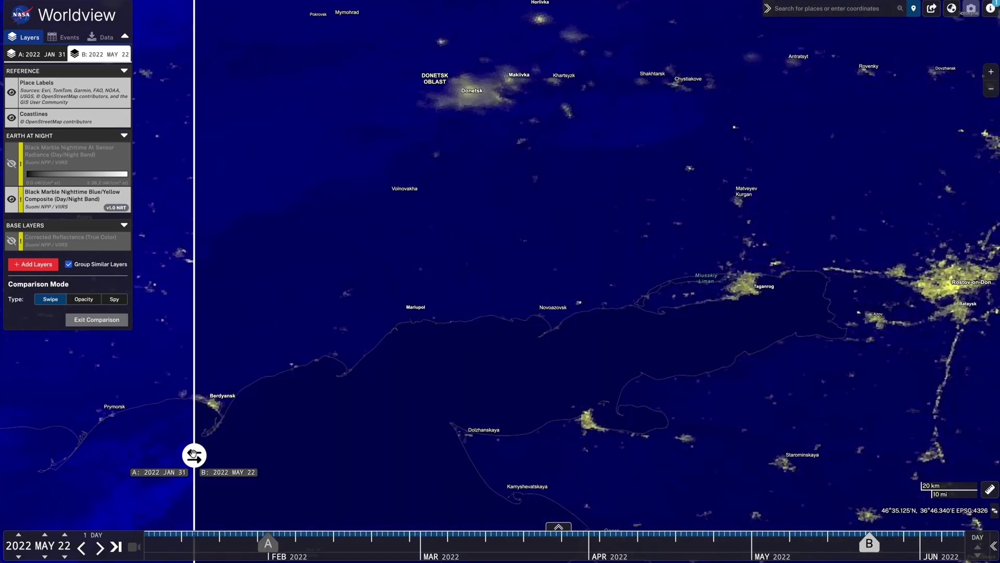
{"action": "left_click_drag", "start_coordinate": [192, 413], "coordinate": [521, 385]}
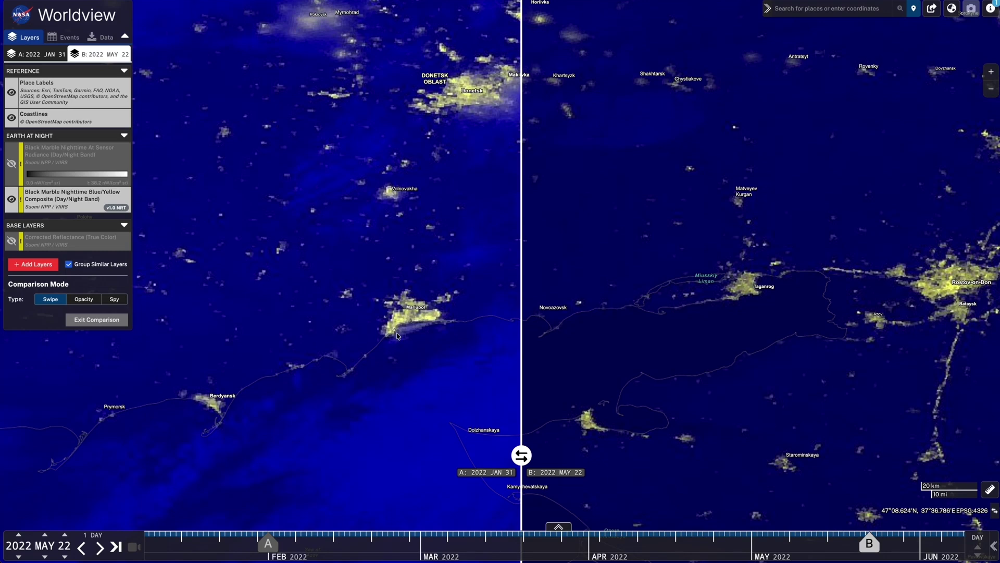
{"action": "left_click_drag", "start_coordinate": [397, 336], "coordinate": [474, 324]}
{"action": "left_click_drag", "start_coordinate": [527, 458], "coordinate": [539, 457]}
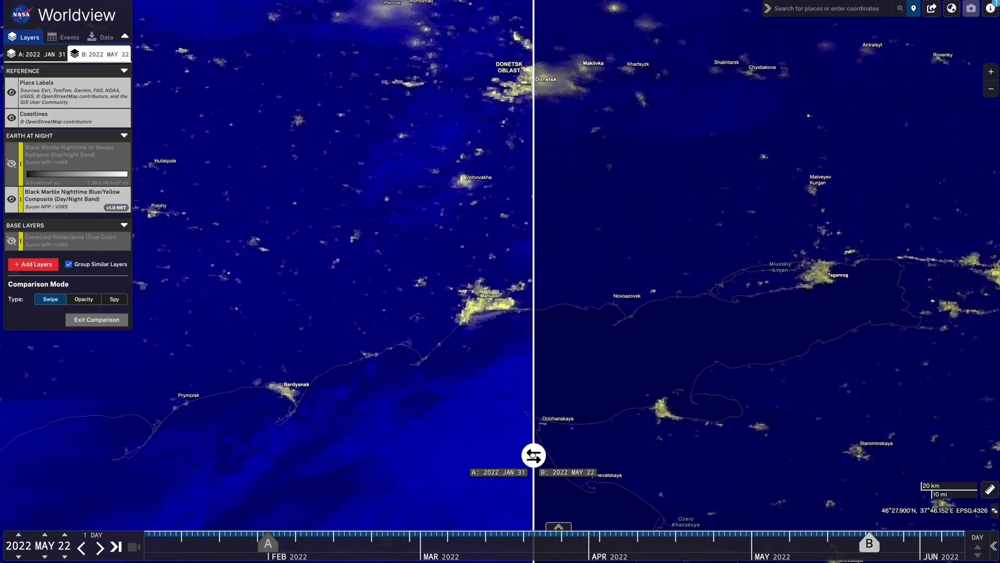
{"action": "left_click_drag", "start_coordinate": [533, 410], "coordinate": [396, 362]}
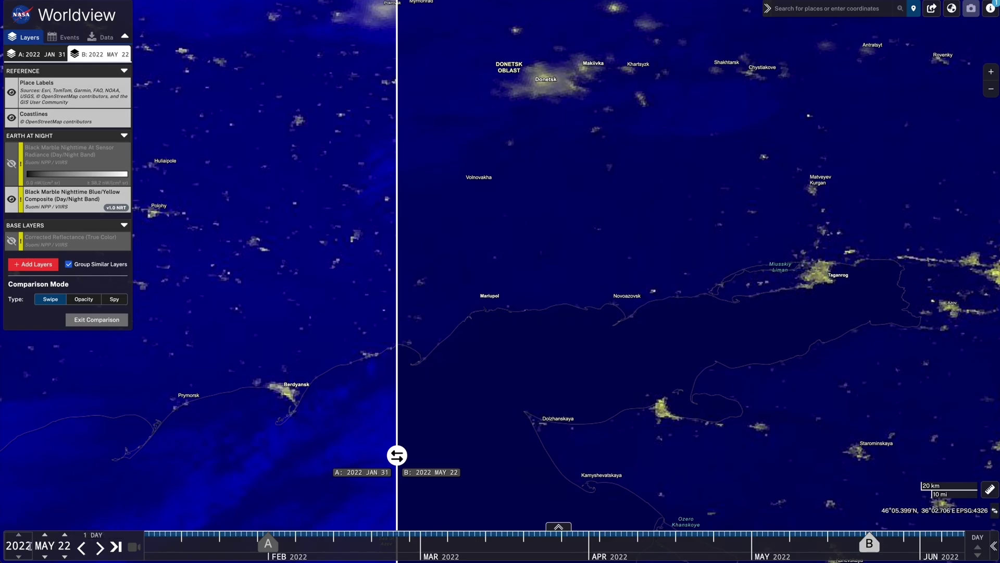
- Advance side B of the comparison through June 2022, stepping it to 15 June 2022
{"action": "left_click", "coordinate": [100, 546]}
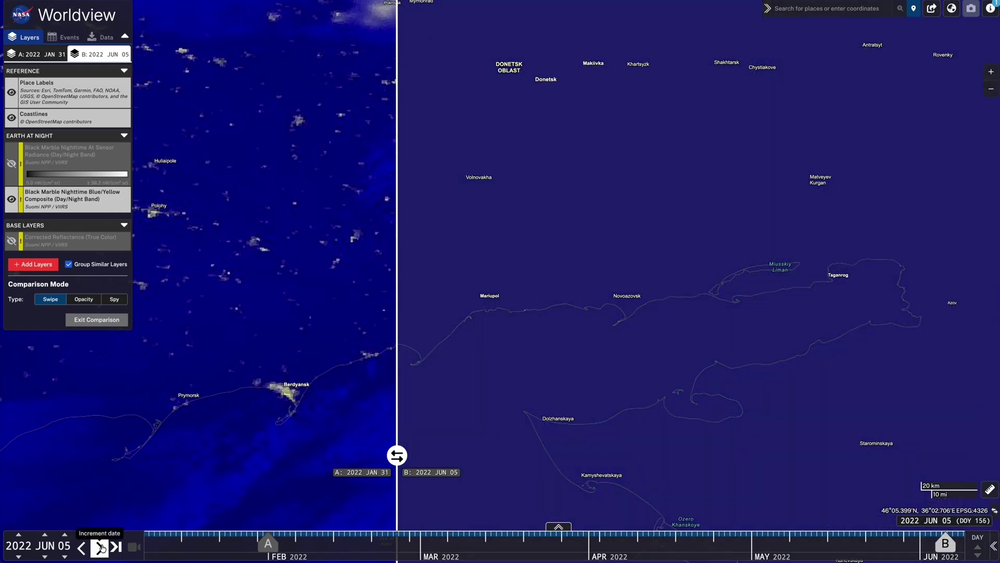
{"action": "left_click", "coordinate": [100, 546]}
{"action": "left_click", "coordinate": [100, 546]}
{"action": "left_click", "coordinate": [101, 547]}
{"action": "left_click", "coordinate": [101, 547]}
{"action": "left_click", "coordinate": [100, 547]}
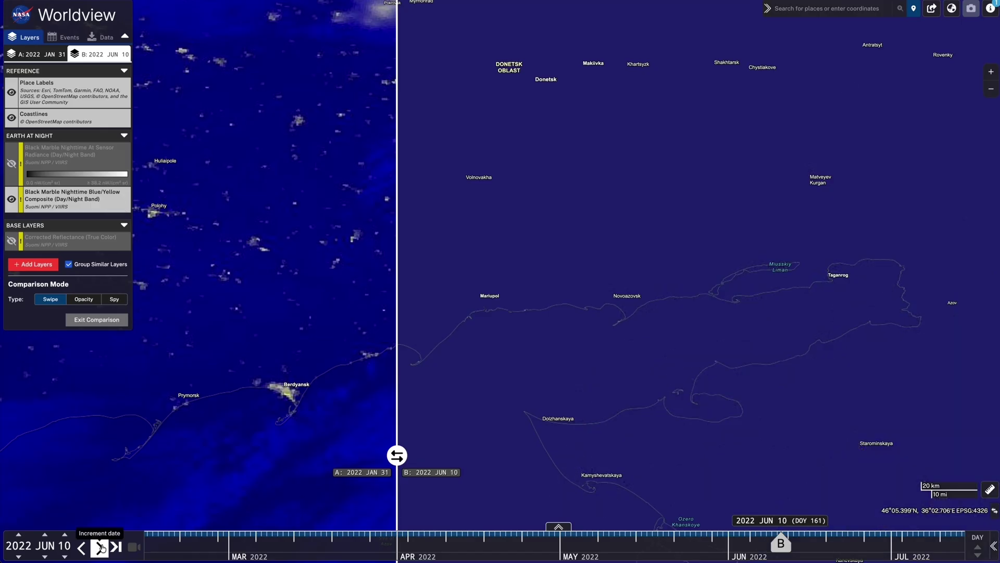
{"action": "left_click", "coordinate": [100, 546]}
{"action": "left_click", "coordinate": [100, 547]}
{"action": "left_click", "coordinate": [101, 546]}
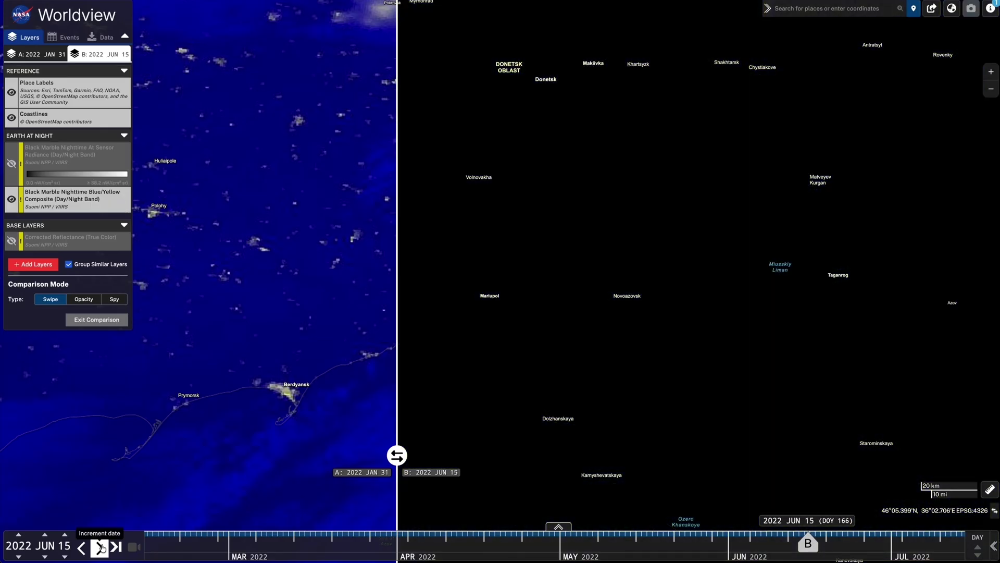
- Move side B to 9 July 2022 and shift the swipe divider west toward Dnipro to compare the wider Donetsk region
{"action": "left_click", "coordinate": [116, 546]}
{"action": "scroll", "coordinate": [545, 363], "scroll_direction": "down", "scroll_amount": 3}
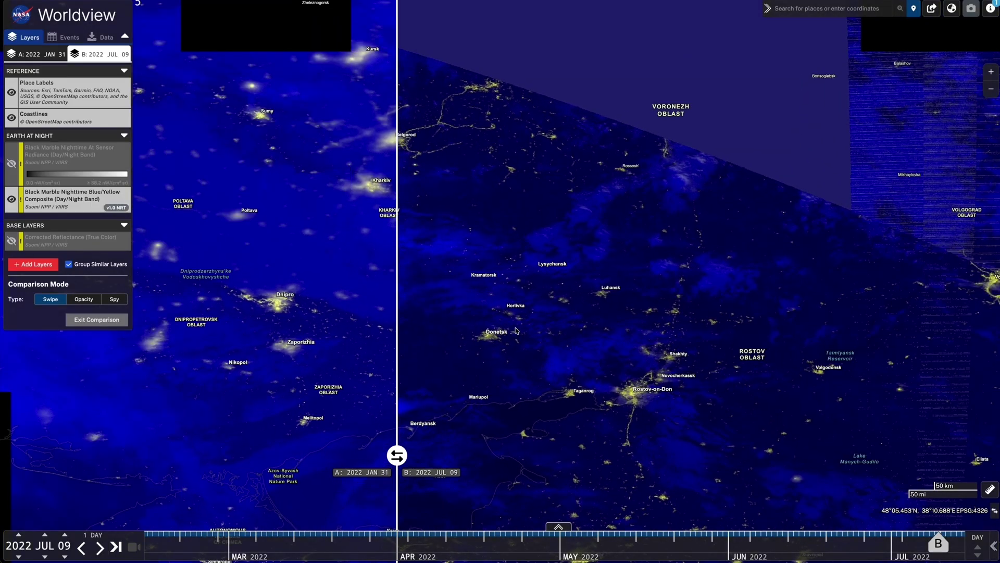
{"action": "left_click_drag", "start_coordinate": [396, 457], "coordinate": [290, 297]}
- Compare the night lights around Kyiv on 12 January and 11 March 2022 by sweeping the divider across the city
{"action": "key", "text": "plus"}
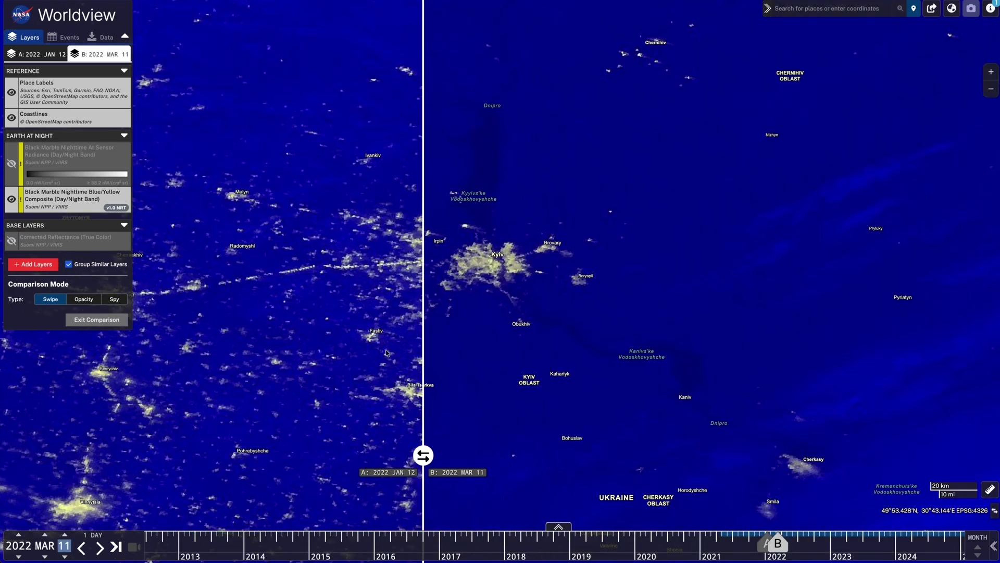
{"action": "left_click_drag", "start_coordinate": [423, 350], "coordinate": [714, 339]}
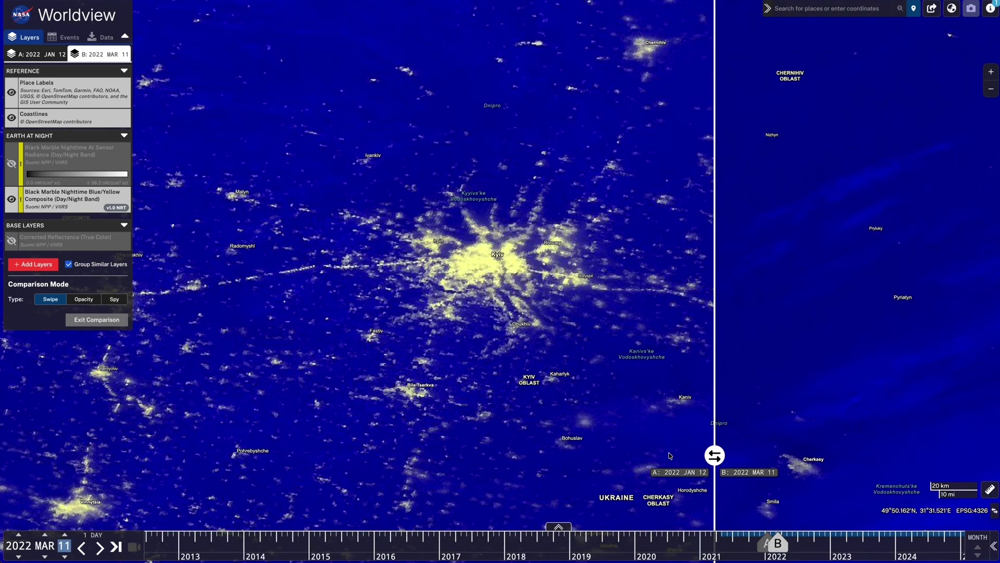
{"action": "left_click_drag", "start_coordinate": [715, 454], "coordinate": [406, 455]}
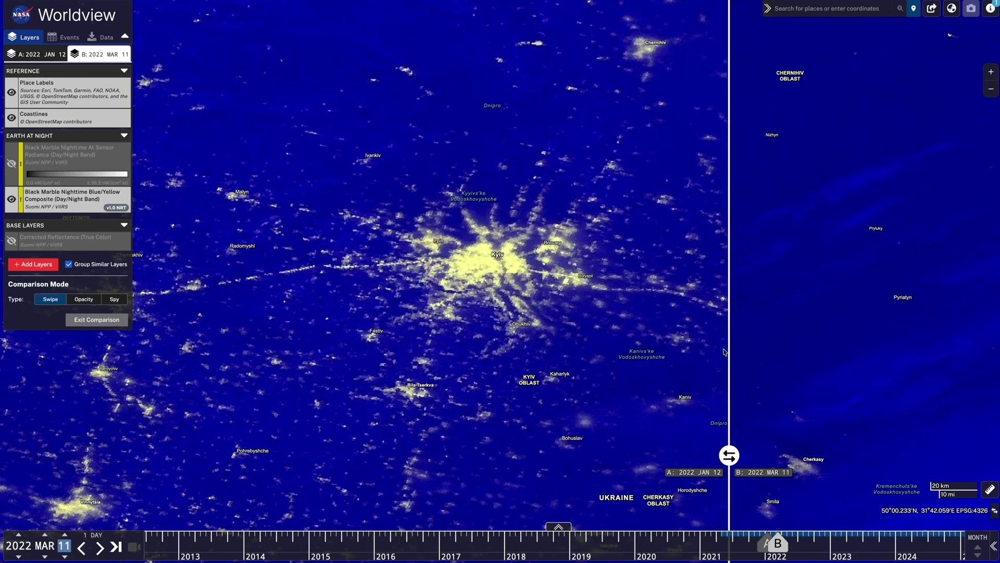
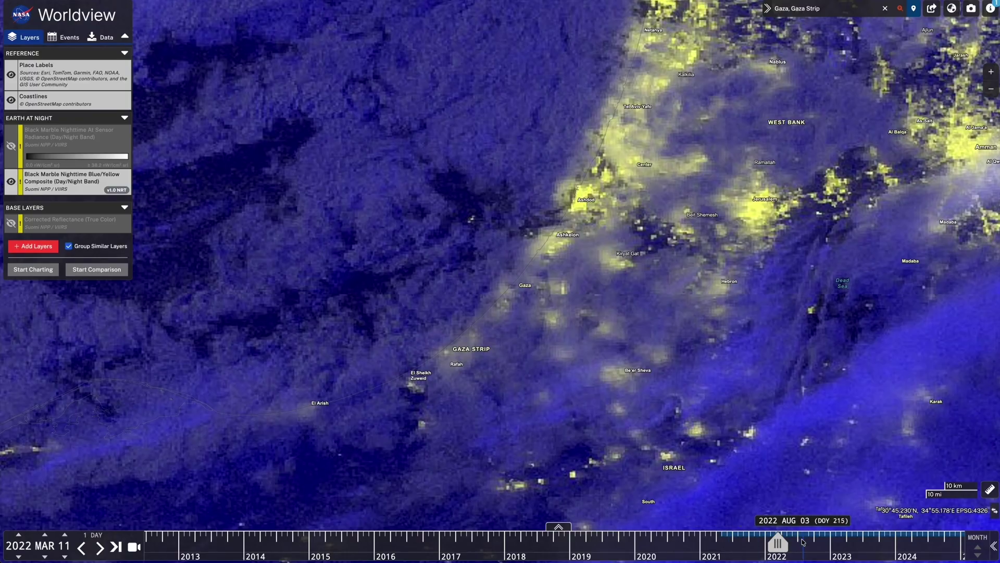
- Set the date to 23 April 2023, start a swipe comparison of the Gaza Strip, and move the divider east of it
{"action": "left_click_drag", "start_coordinate": [788, 544], "coordinate": [851, 545]}
{"action": "scroll", "coordinate": [519, 293], "scroll_direction": "up", "scroll_amount": 3}
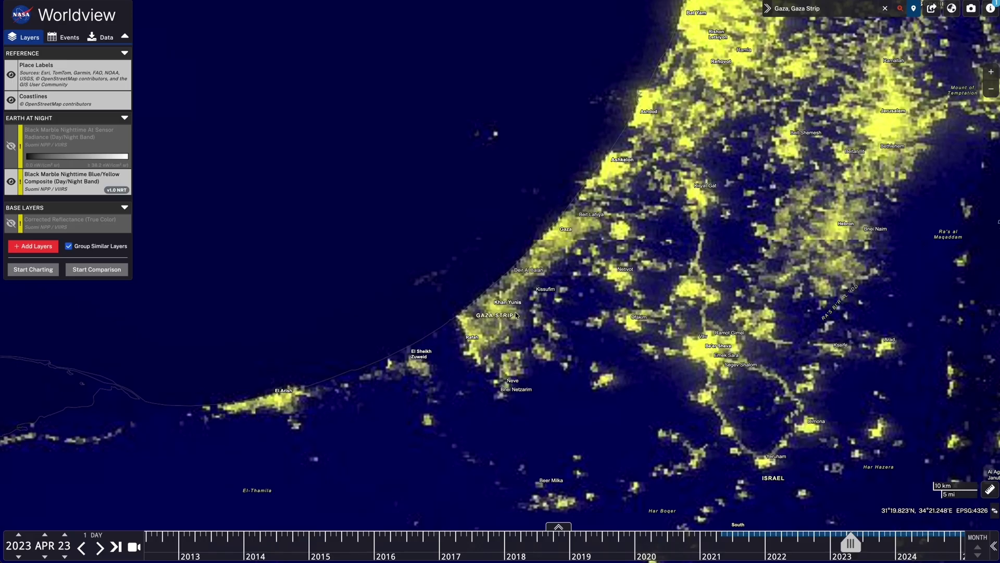
{"action": "left_click", "coordinate": [99, 269]}
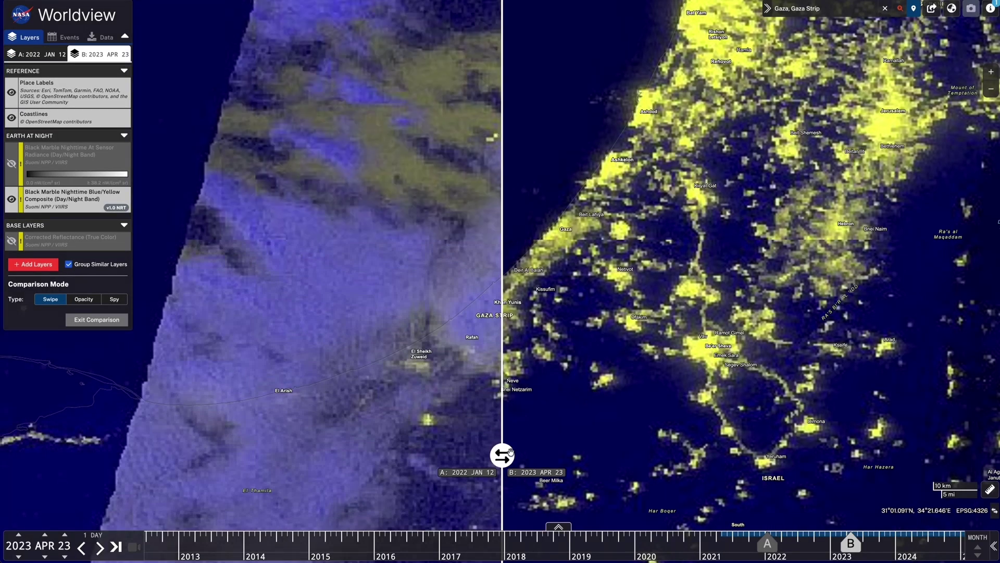
{"action": "left_click_drag", "start_coordinate": [502, 443], "coordinate": [781, 443]}
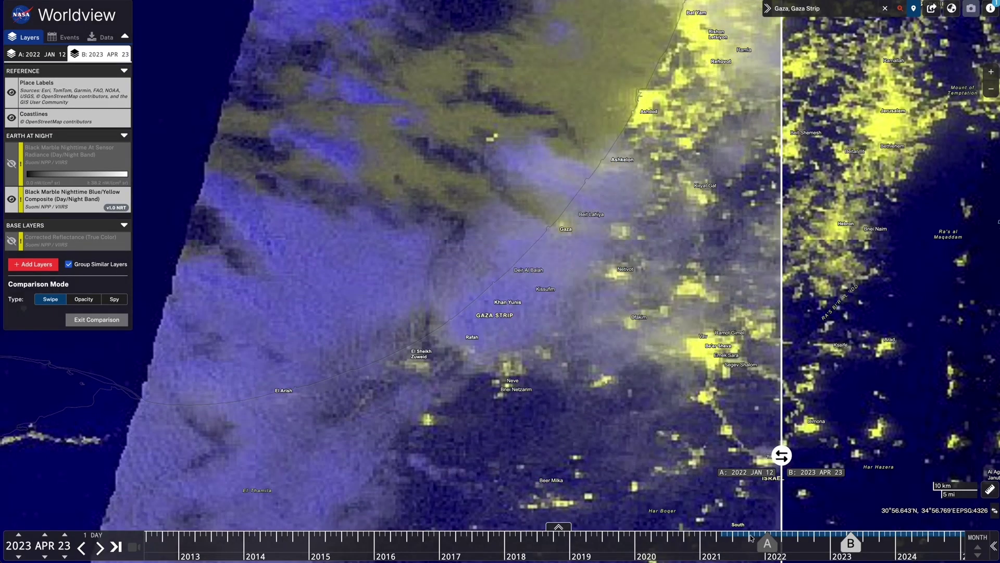
- Set side A of the comparison to 15 December 2022 and side B to 23 November 2023
{"action": "left_click", "coordinate": [767, 543]}
{"action": "left_click_drag", "start_coordinate": [769, 547], "coordinate": [827, 545]}
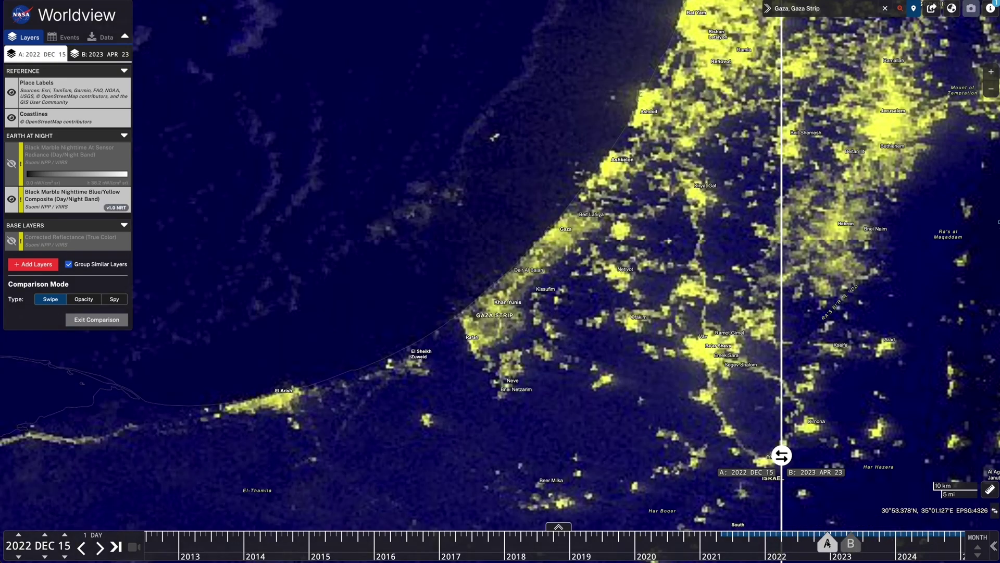
{"action": "left_click", "coordinate": [857, 548]}
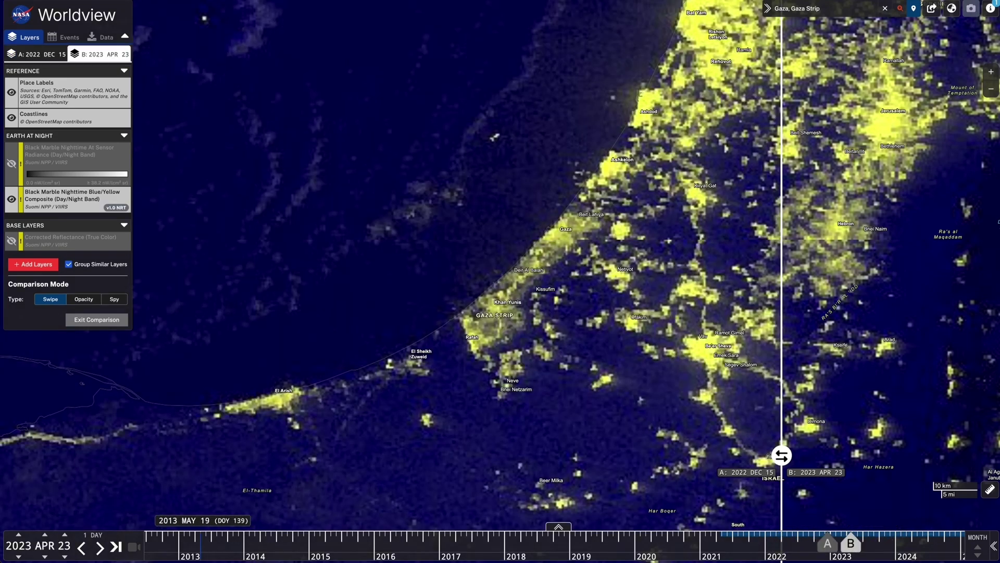
{"action": "left_click", "coordinate": [45, 537]}
{"action": "left_click", "coordinate": [45, 537]}
{"action": "left_click", "coordinate": [45, 537]}
{"action": "left_click", "coordinate": [45, 537]}
{"action": "left_click", "coordinate": [45, 537]}
{"action": "left_click", "coordinate": [45, 536]}
{"action": "left_click", "coordinate": [45, 536]}
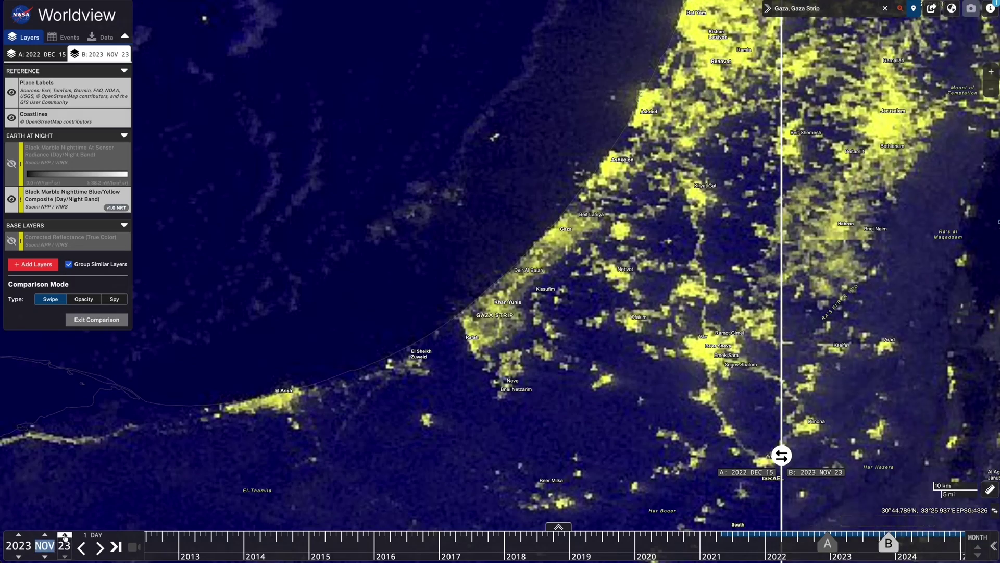
- Move the swipe divider west of the Gaza Strip and advance side B day by day to 30 November 2023
{"action": "left_click_drag", "start_coordinate": [782, 455], "coordinate": [410, 292]}
{"action": "left_click_drag", "start_coordinate": [480, 314], "coordinate": [473, 316]}
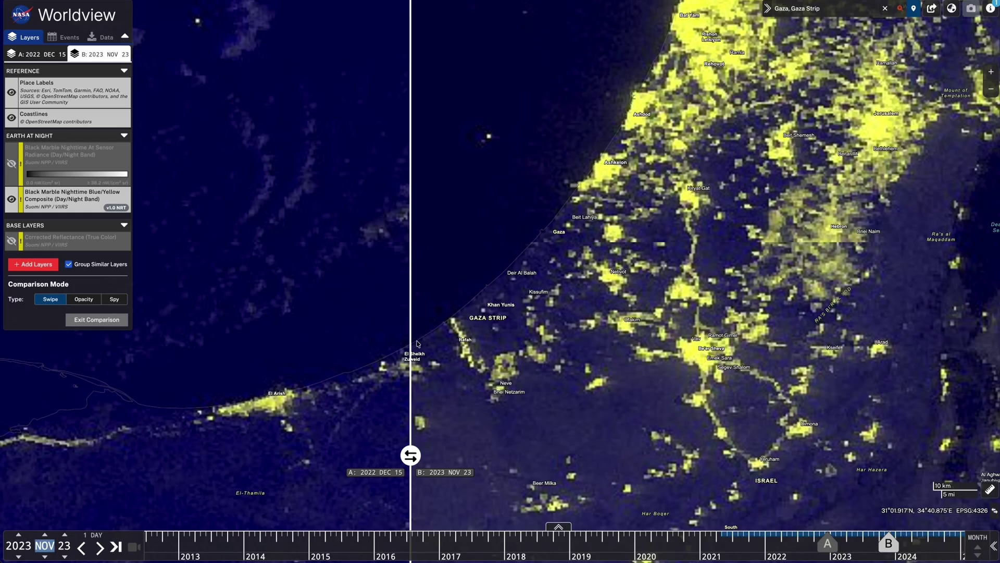
{"action": "left_click", "coordinate": [99, 547]}
{"action": "left_click", "coordinate": [99, 547]}
{"action": "left_click", "coordinate": [99, 547]}
{"action": "left_click", "coordinate": [99, 547]}
{"action": "left_click", "coordinate": [98, 547]}
{"action": "left_click", "coordinate": [98, 547]}
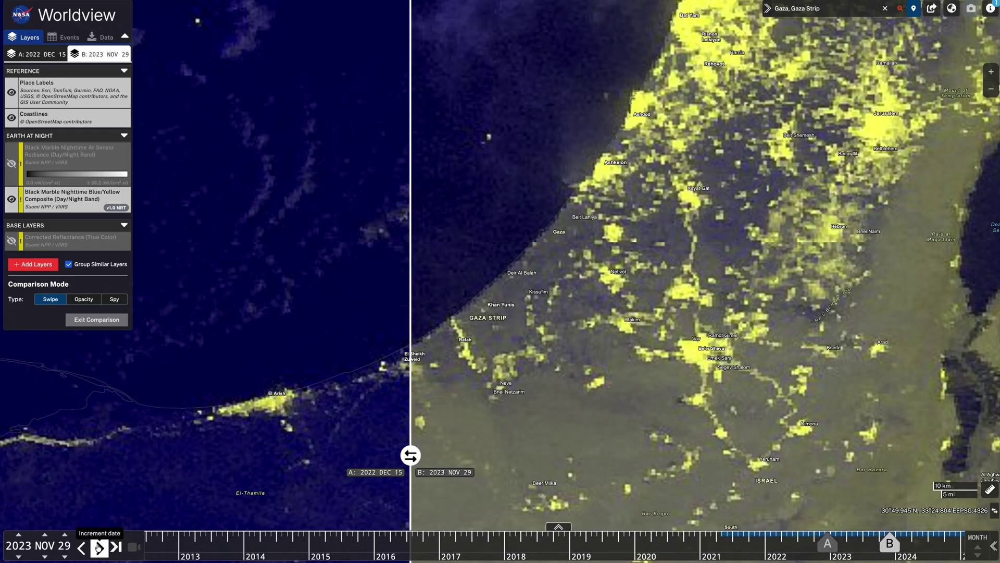
{"action": "left_click", "coordinate": [99, 547]}
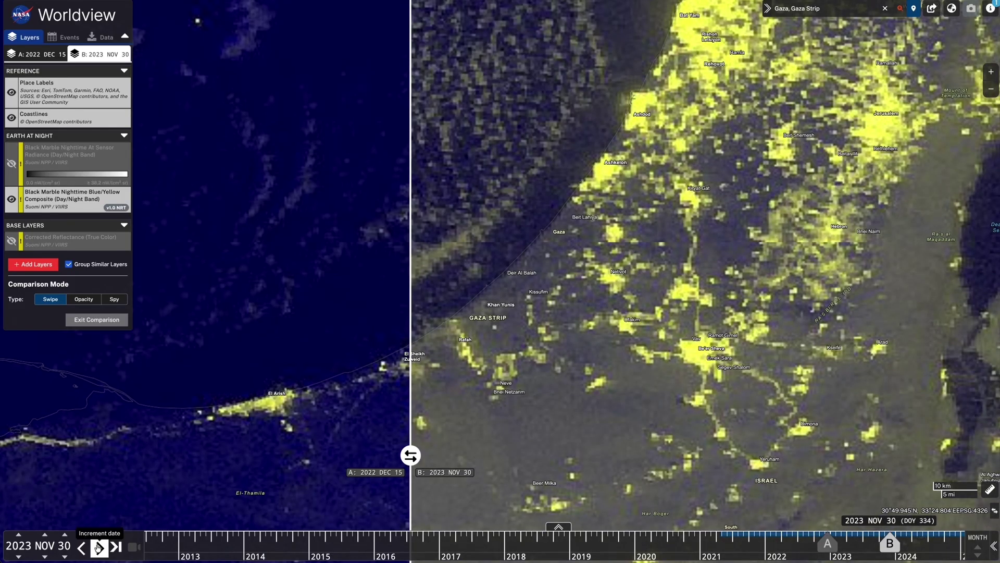
- Continue advancing side B of the Gaza comparison day by day to 8 December 2023
{"action": "left_click", "coordinate": [99, 547]}
{"action": "left_click", "coordinate": [98, 547]}
{"action": "left_click", "coordinate": [99, 547]}
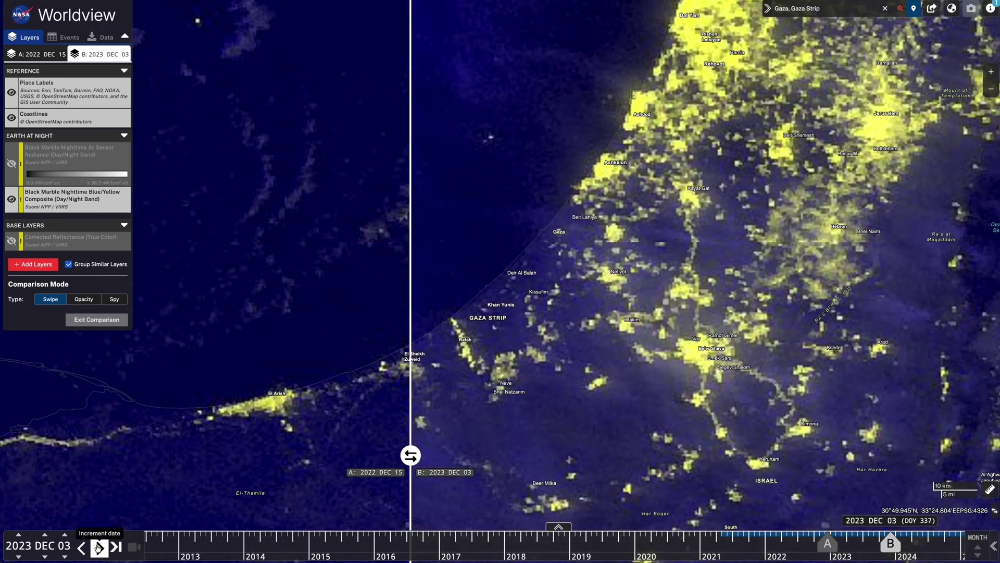
{"action": "left_click", "coordinate": [99, 547]}
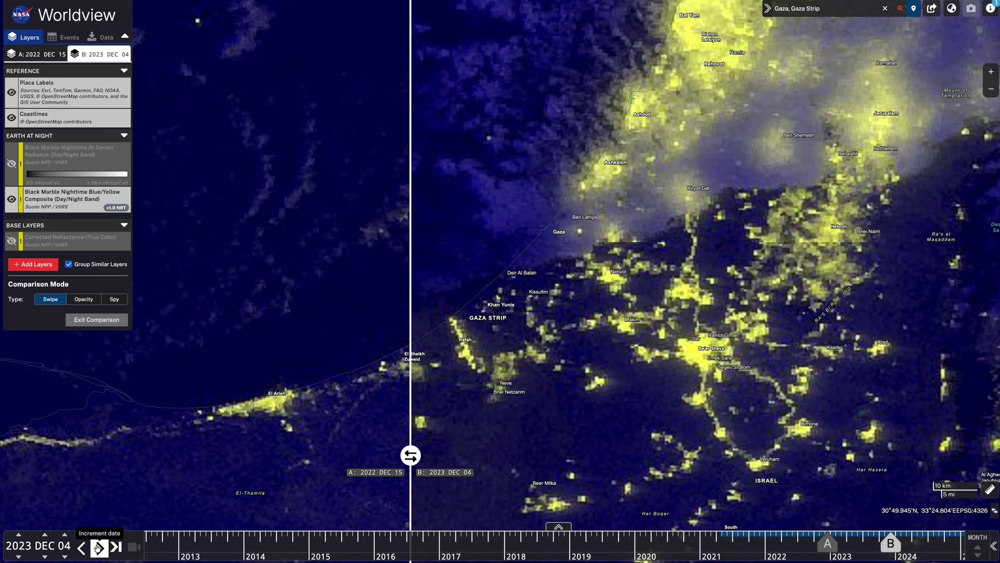
{"action": "left_click", "coordinate": [98, 547]}
{"action": "left_click", "coordinate": [99, 547]}
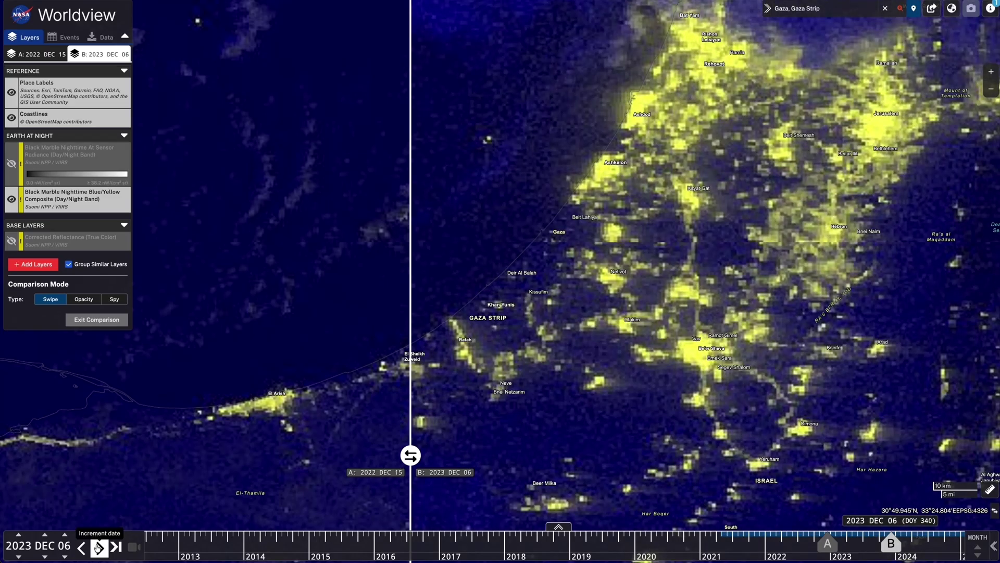
{"action": "left_click", "coordinate": [99, 547]}
{"action": "left_click", "coordinate": [98, 547]}
- Compare the night lights of the Gaza Strip on both dates by sweeping the divider across it and back
{"action": "mouse_move", "coordinate": [410, 454]}
{"action": "left_mouse_down"}
{"action": "mouse_move", "coordinate": [651, 455]}
{"action": "mouse_move", "coordinate": [362, 455]}
{"action": "mouse_move", "coordinate": [737, 455]}
{"action": "mouse_move", "coordinate": [402, 455]}
{"action": "left_mouse_up"}
{"action": "left_click_drag", "start_coordinate": [401, 313], "coordinate": [677, 254]}
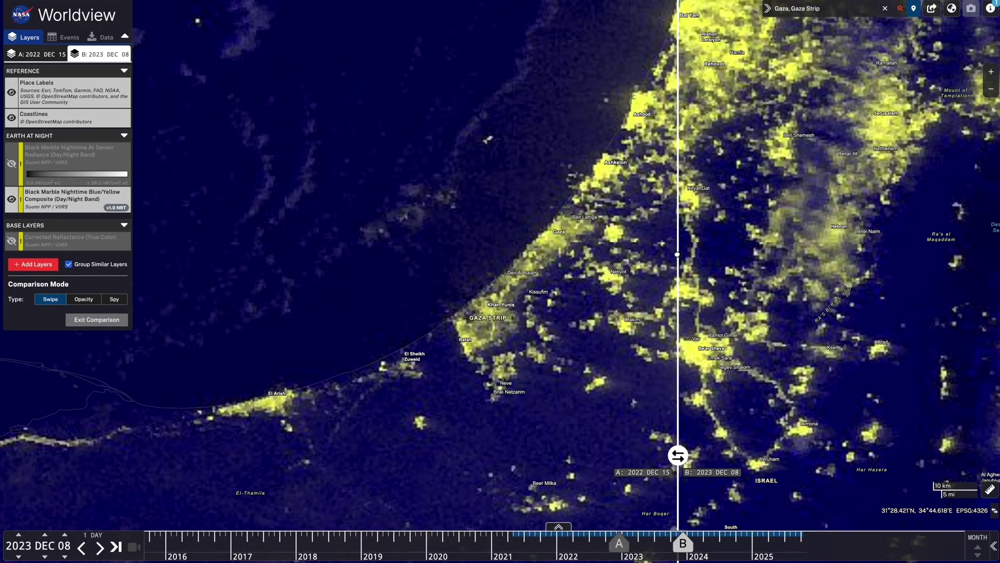
{"action": "left_click_drag", "start_coordinate": [674, 498], "coordinate": [445, 350]}
- Search for Antakya Arkeoloji Müzesi, Küçük and centre the map on Antakya
{"action": "double_click", "coordinate": [806, 8]}
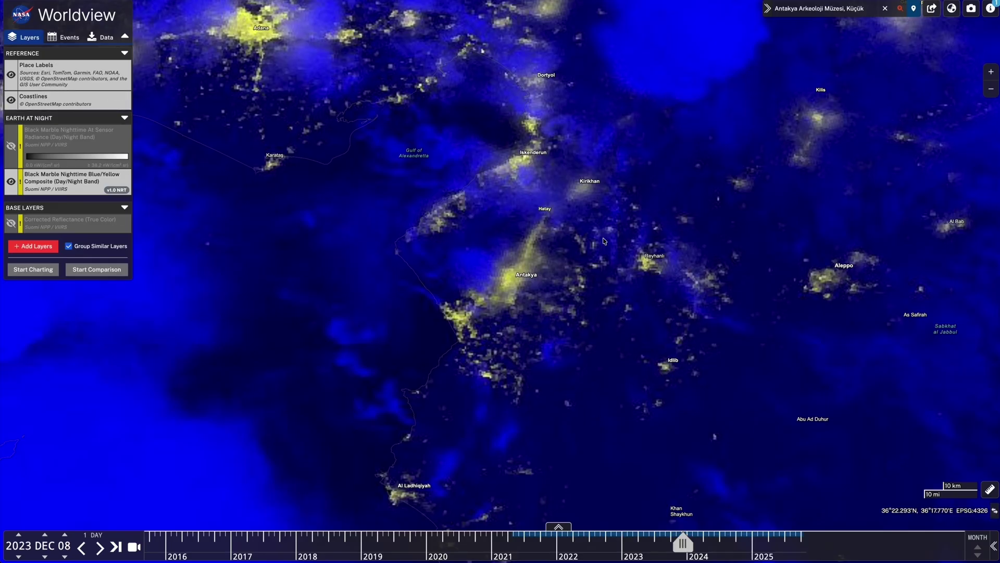
{"action": "scroll", "coordinate": [505, 294], "scroll_direction": "up", "scroll_amount": 3}
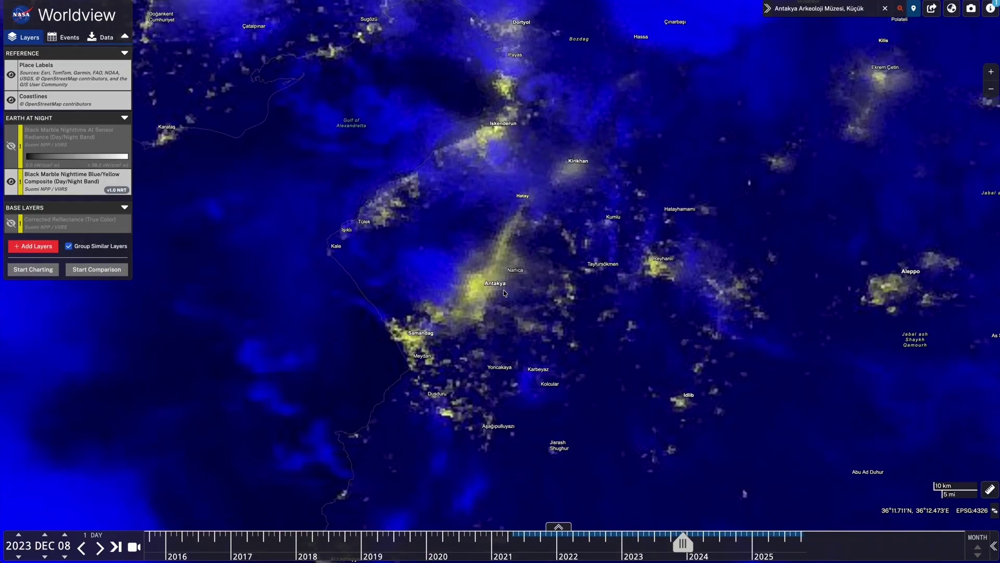
{"action": "left_click_drag", "start_coordinate": [474, 296], "coordinate": [509, 279]}
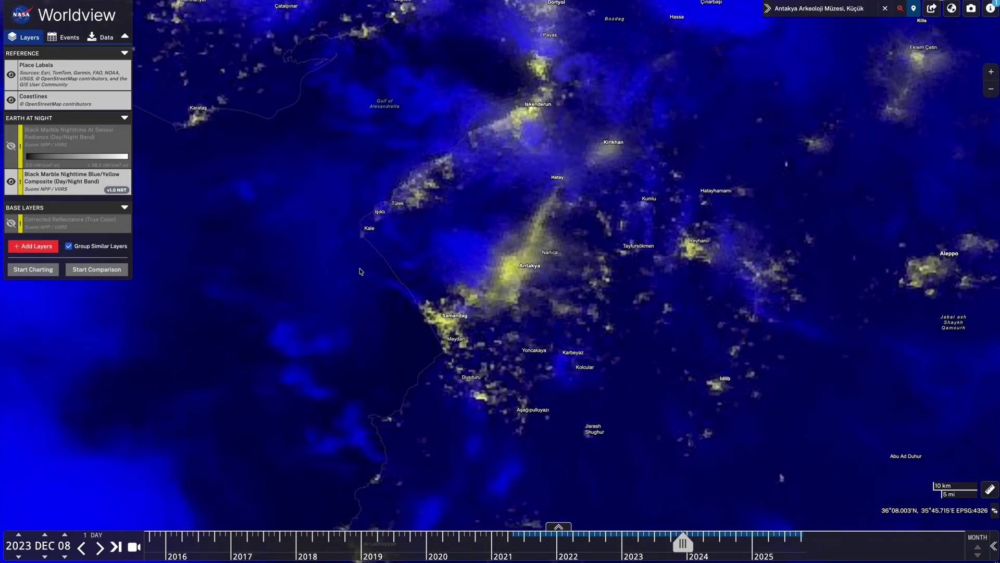
- Start a swipe comparison of the Antakya area with side A at 25 January 2023 and side B at 8 February 2023
{"action": "left_click", "coordinate": [97, 270]}
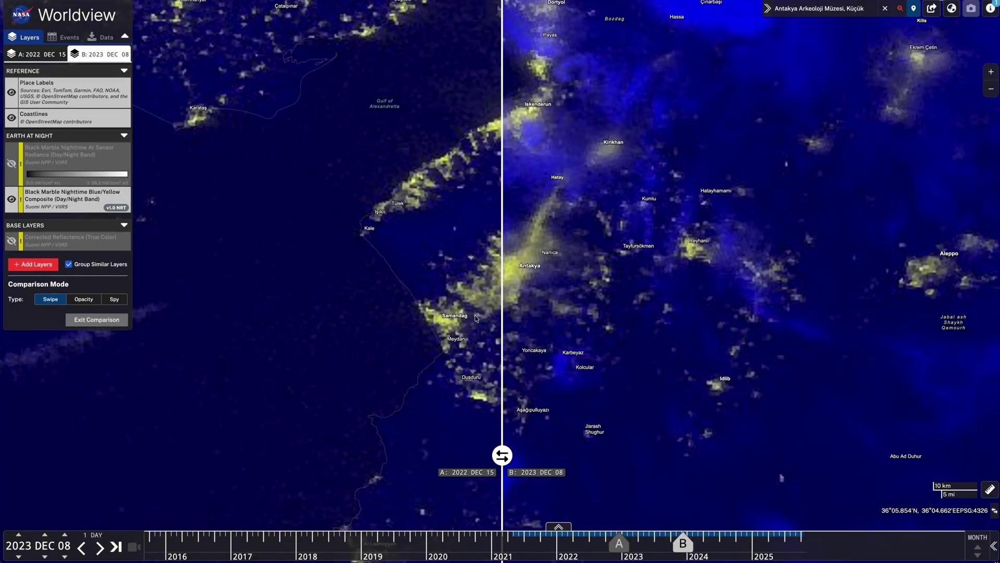
{"action": "left_click_drag", "start_coordinate": [619, 545], "coordinate": [631, 546]}
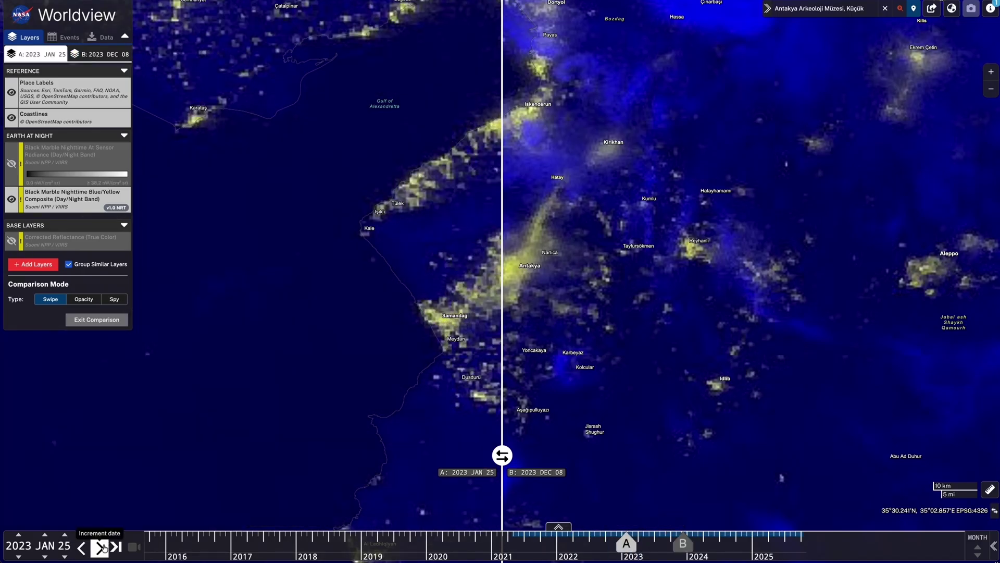
{"action": "left_click_drag", "start_coordinate": [682, 545], "coordinate": [633, 549]}
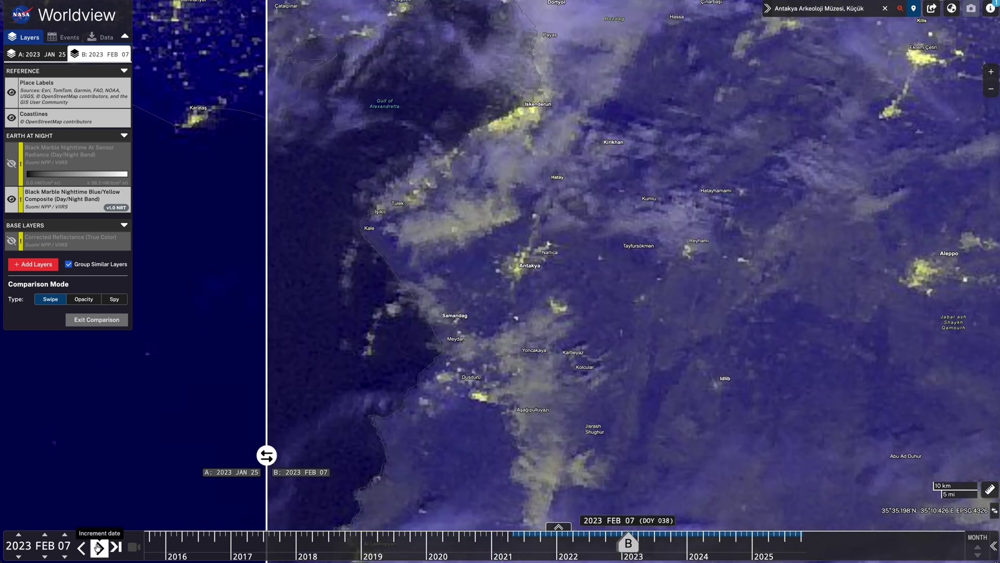
{"action": "left_click", "coordinate": [98, 547]}
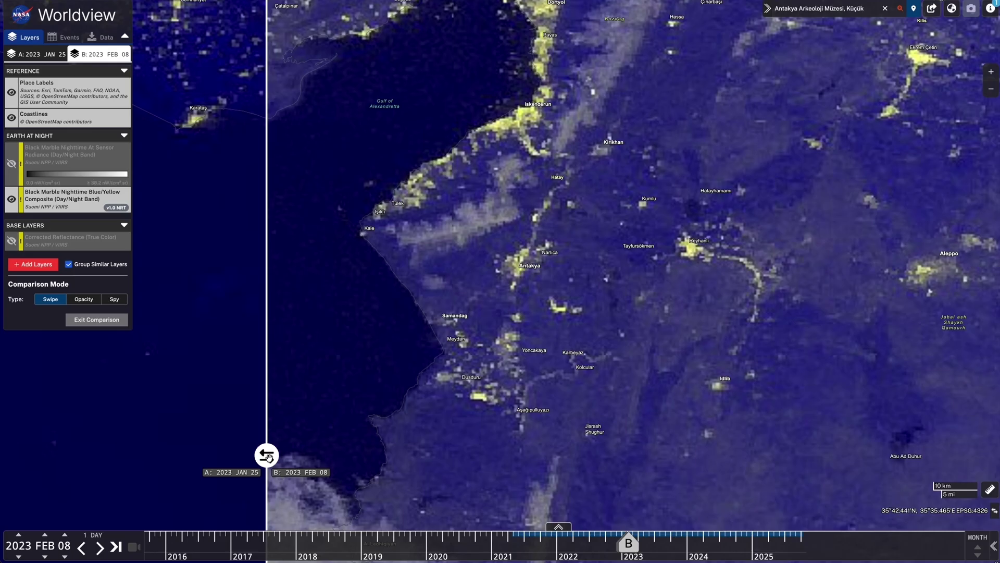
- Compare the night lights around Antakya on both dates by sweeping the divider across the city
{"action": "scroll", "coordinate": [520, 265], "scroll_direction": "up", "scroll_amount": 2}
{"action": "left_click_drag", "start_coordinate": [278, 448], "coordinate": [686, 455]}
{"action": "left_click_drag", "start_coordinate": [661, 356], "coordinate": [368, 271]}
{"action": "left_click_drag", "start_coordinate": [464, 264], "coordinate": [347, 261]}
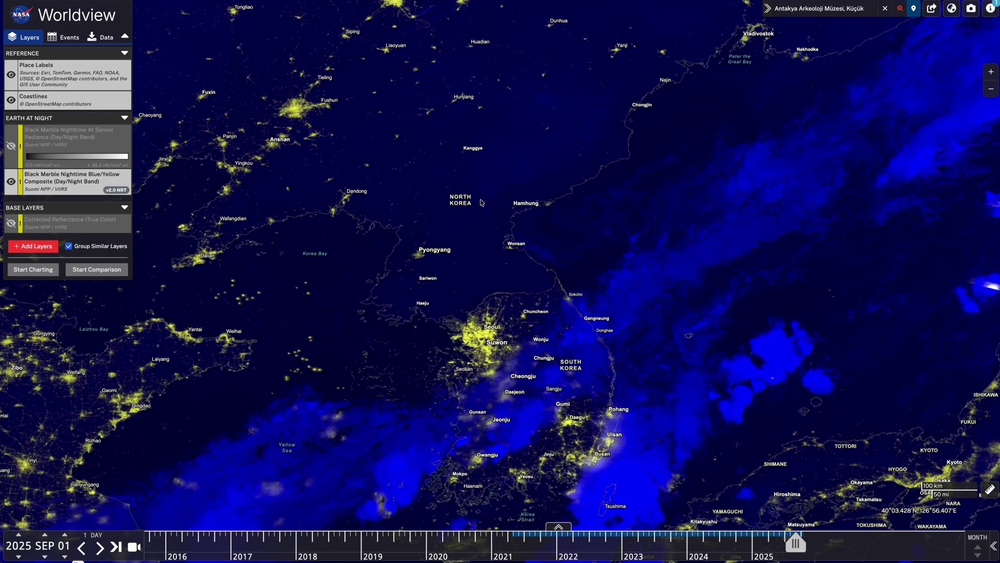
- Centre the map on the Korean Peninsula and step the date back to 29 August 2025
{"action": "scroll", "coordinate": [482, 203], "scroll_direction": "down", "scroll_amount": 1}
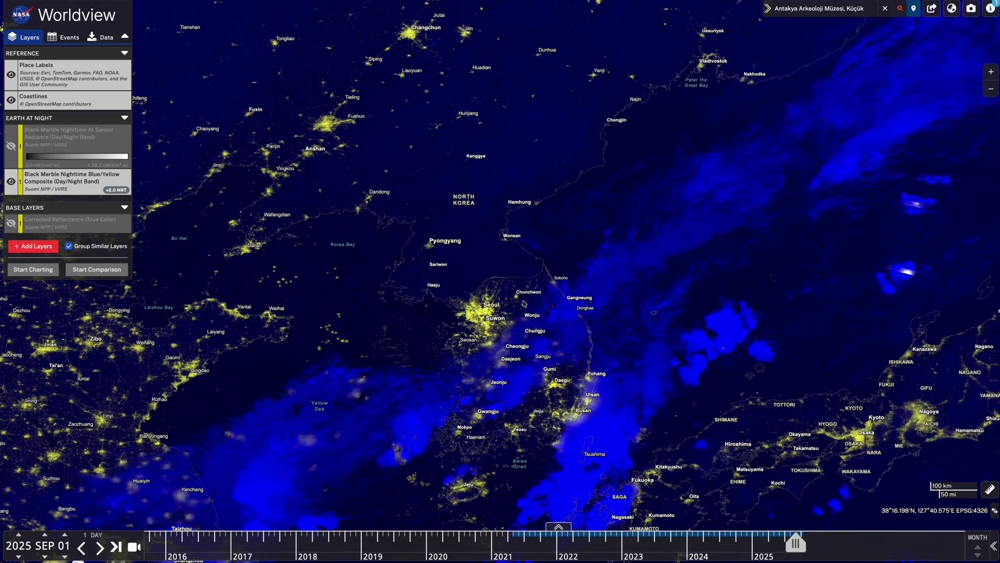
{"action": "left_click_drag", "start_coordinate": [527, 298], "coordinate": [516, 265]}
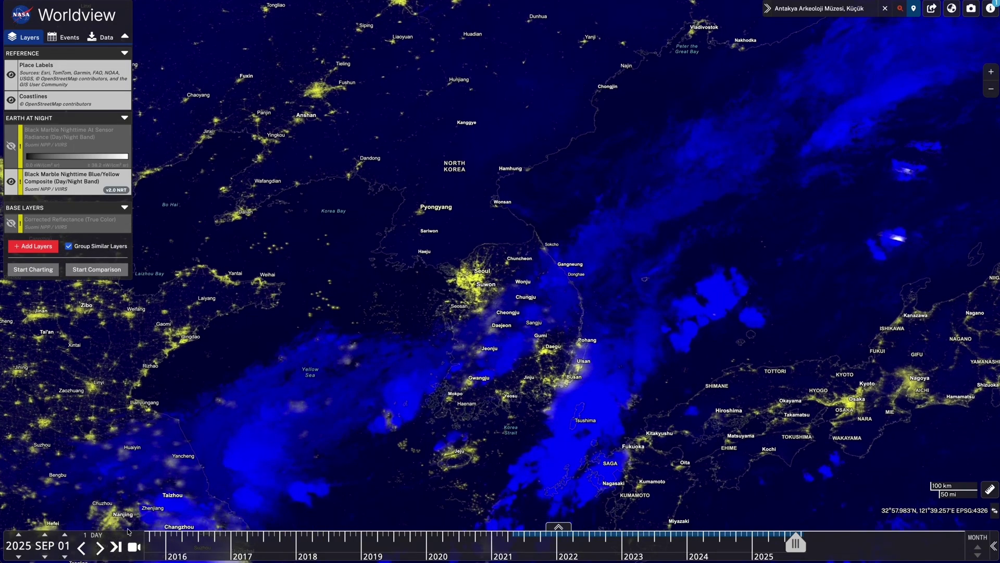
{"action": "left_click", "coordinate": [83, 548]}
{"action": "left_click", "coordinate": [83, 549]}
{"action": "left_click", "coordinate": [83, 548]}
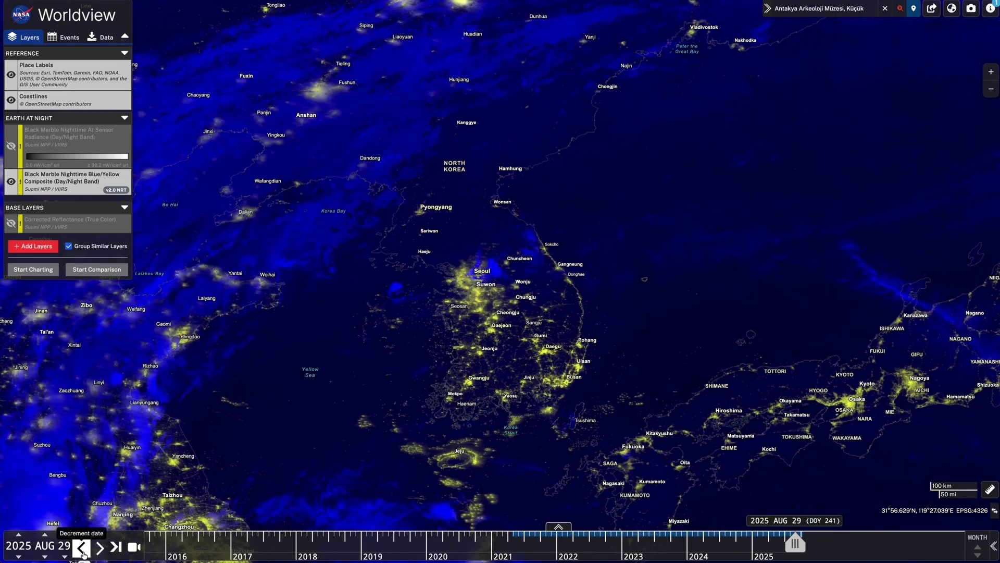
- Step the date of the Korean Peninsula view back day by day to 19 August 2025
{"action": "left_click", "coordinate": [83, 549]}
{"action": "left_click", "coordinate": [83, 548]}
{"action": "left_click", "coordinate": [83, 548]}
{"action": "left_click", "coordinate": [82, 548]}
{"action": "left_click", "coordinate": [81, 547]}
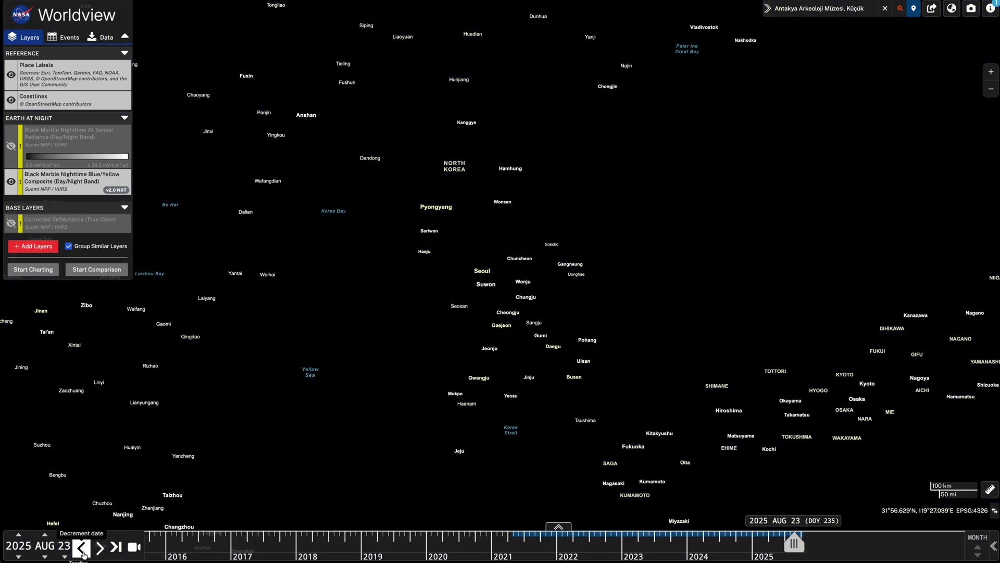
{"action": "left_click", "coordinate": [82, 547]}
{"action": "left_click", "coordinate": [82, 547]}
{"action": "left_click", "coordinate": [82, 548]}
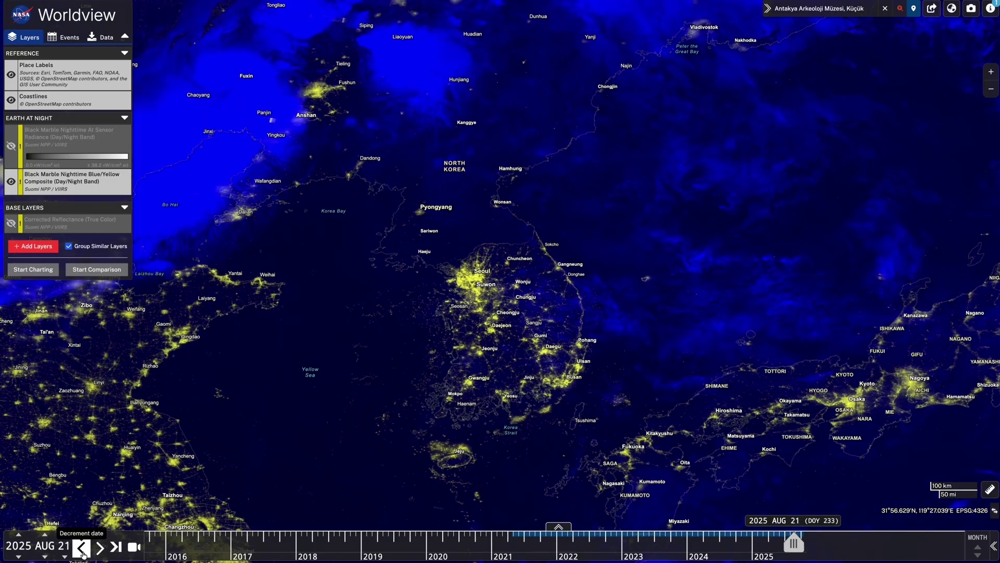
{"action": "left_click", "coordinate": [82, 547]}
{"action": "left_click", "coordinate": [82, 548]}
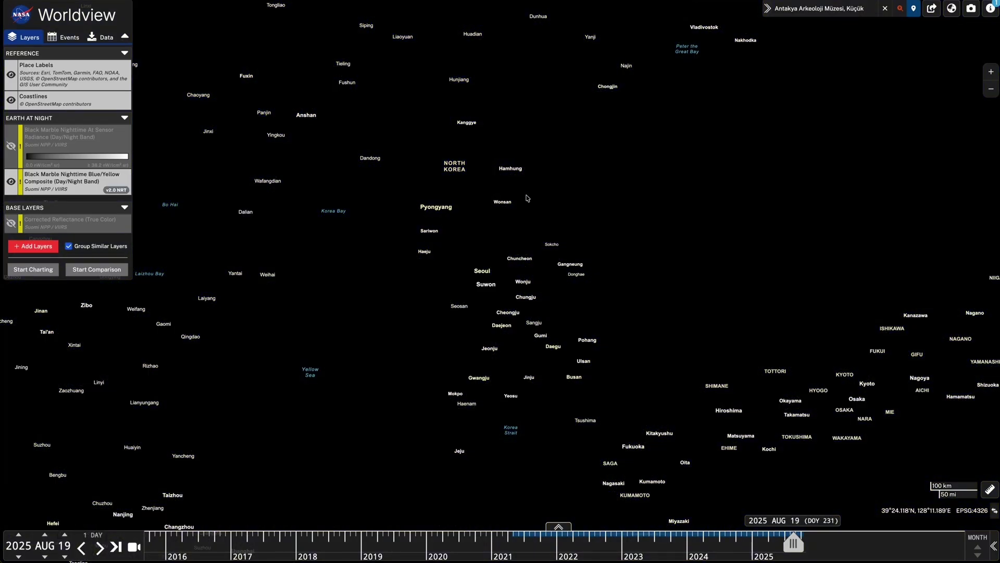
- Close in on the Pyongyang area and step the date back day by day to 6 August 2025
{"action": "left_click_drag", "start_coordinate": [500, 204], "coordinate": [497, 225]}
{"action": "scroll", "coordinate": [468, 226], "scroll_direction": "up", "scroll_amount": 5}
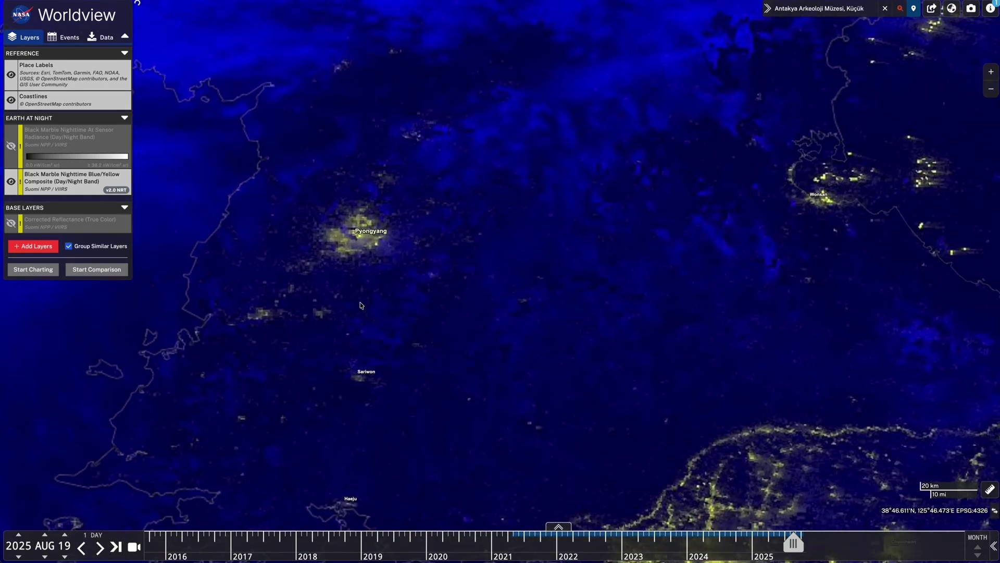
{"action": "left_click", "coordinate": [83, 548]}
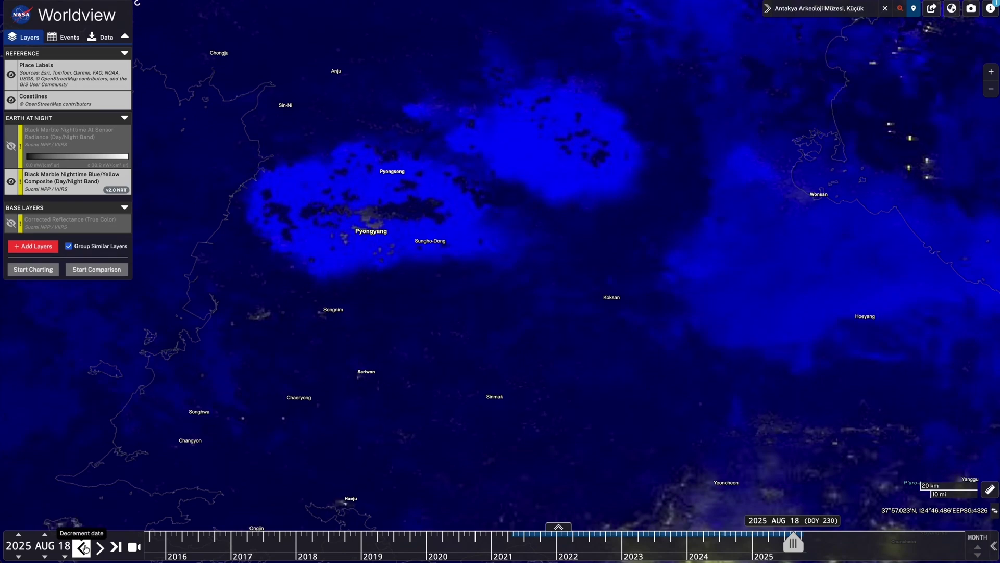
{"action": "left_click", "coordinate": [83, 547]}
{"action": "left_click", "coordinate": [84, 547]}
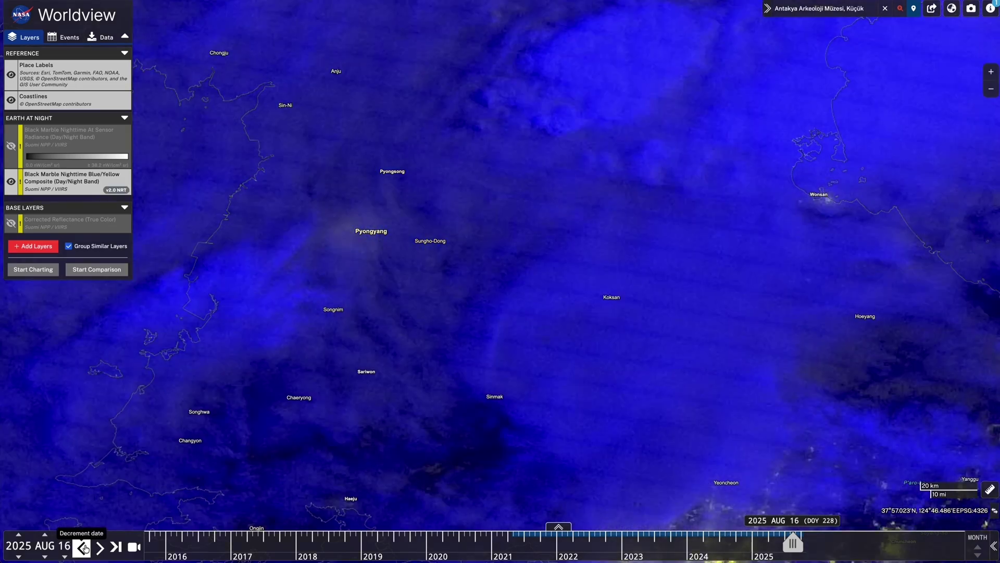
{"action": "left_click", "coordinate": [83, 548]}
{"action": "left_click", "coordinate": [82, 547]}
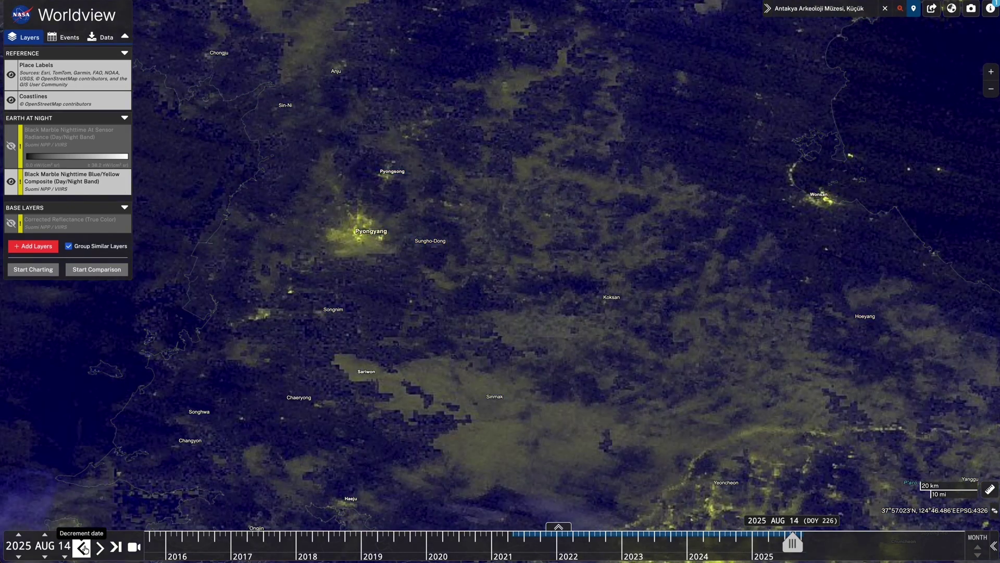
{"action": "left_click", "coordinate": [82, 547]}
{"action": "left_click", "coordinate": [82, 547]}
{"action": "left_click", "coordinate": [82, 547]}
{"action": "left_click", "coordinate": [82, 547]}
{"action": "left_click", "coordinate": [82, 547]}
{"action": "left_click", "coordinate": [81, 547]}
{"action": "left_click", "coordinate": [82, 547]}
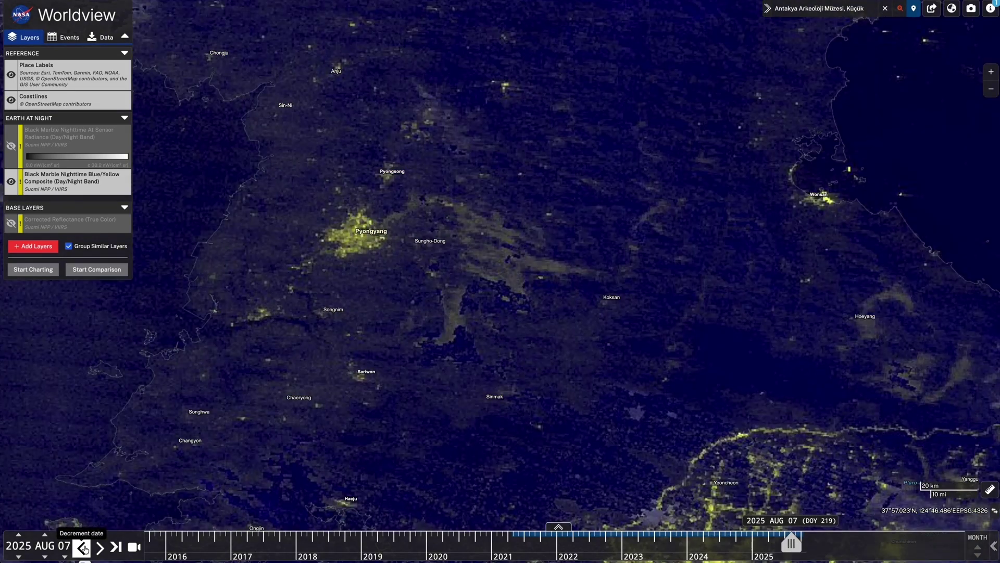
{"action": "left_click", "coordinate": [82, 547]}
- Centre the map on Seoul and northern South Korea and step the date back to 4 August 2025
{"action": "left_click_drag", "start_coordinate": [408, 502], "coordinate": [326, 215]}
{"action": "scroll", "coordinate": [267, 235], "scroll_direction": "down", "scroll_amount": 2}
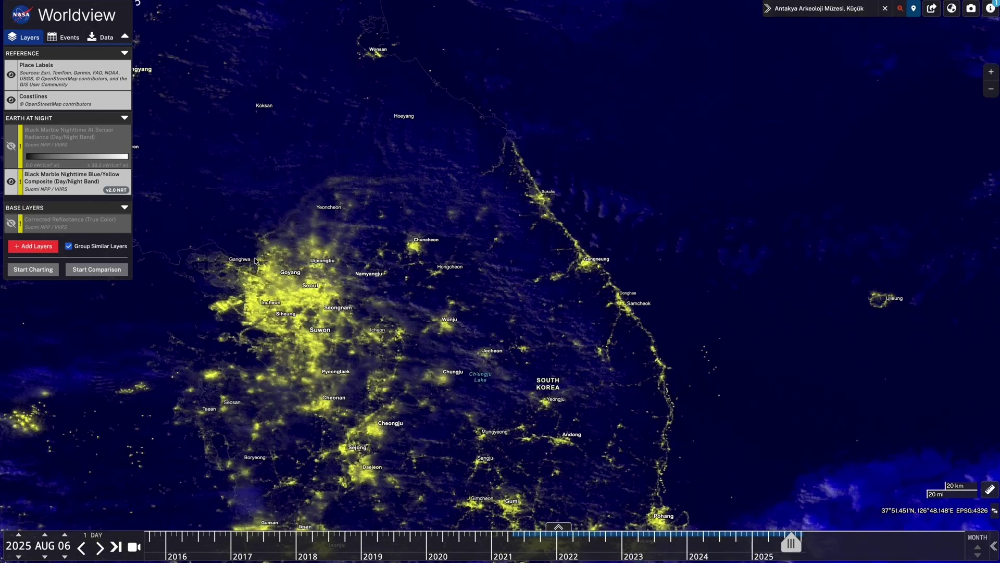
{"action": "left_click", "coordinate": [70, 556]}
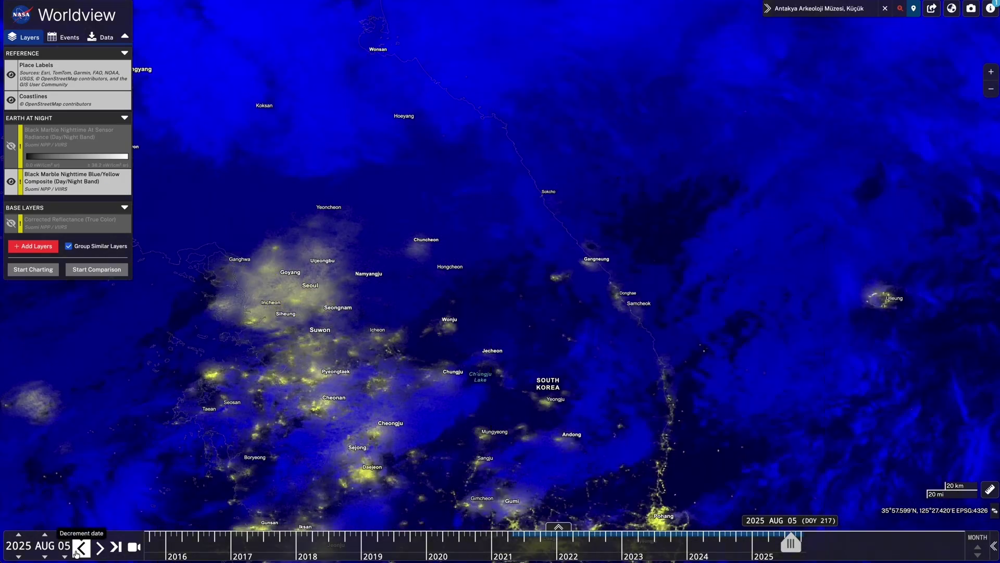
{"action": "left_click", "coordinate": [70, 557]}
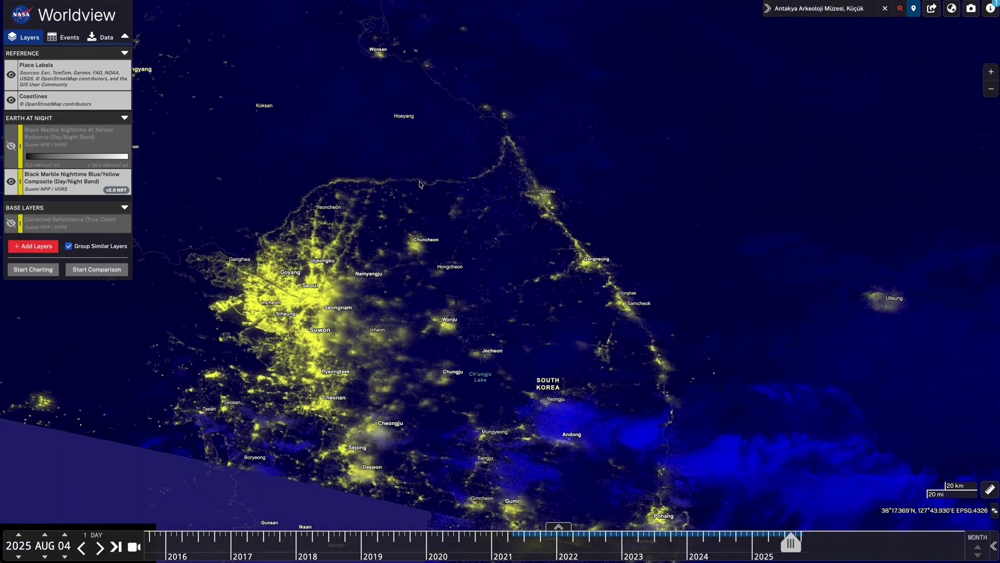
- Examine the line of lights along the border between North and South Korea on 4 August 2025
{"action": "scroll", "coordinate": [393, 151], "scroll_direction": "up", "scroll_amount": 2}
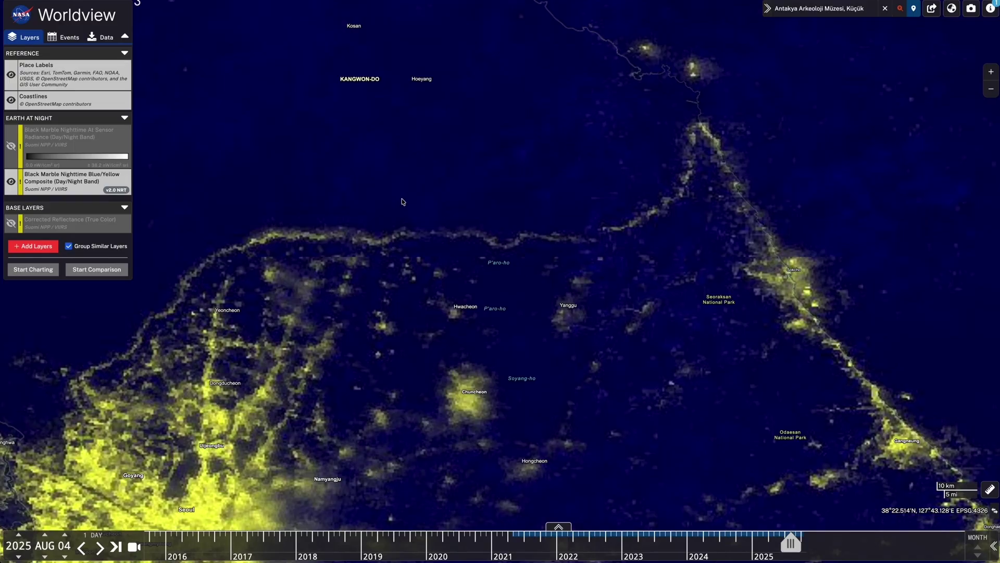
{"action": "left_click_drag", "start_coordinate": [403, 202], "coordinate": [547, 297]}
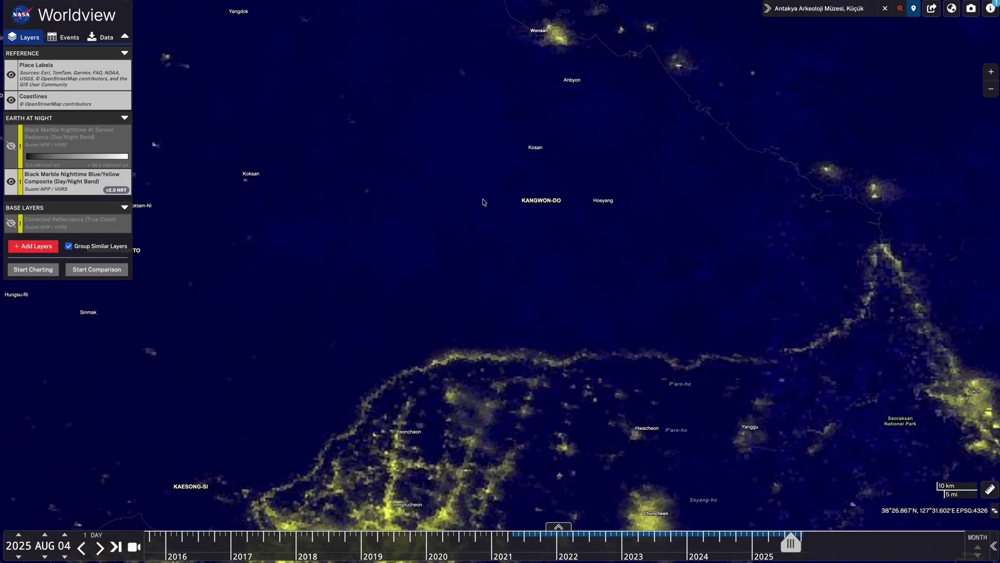
{"action": "scroll", "coordinate": [426, 82], "scroll_direction": "down", "scroll_amount": 3}
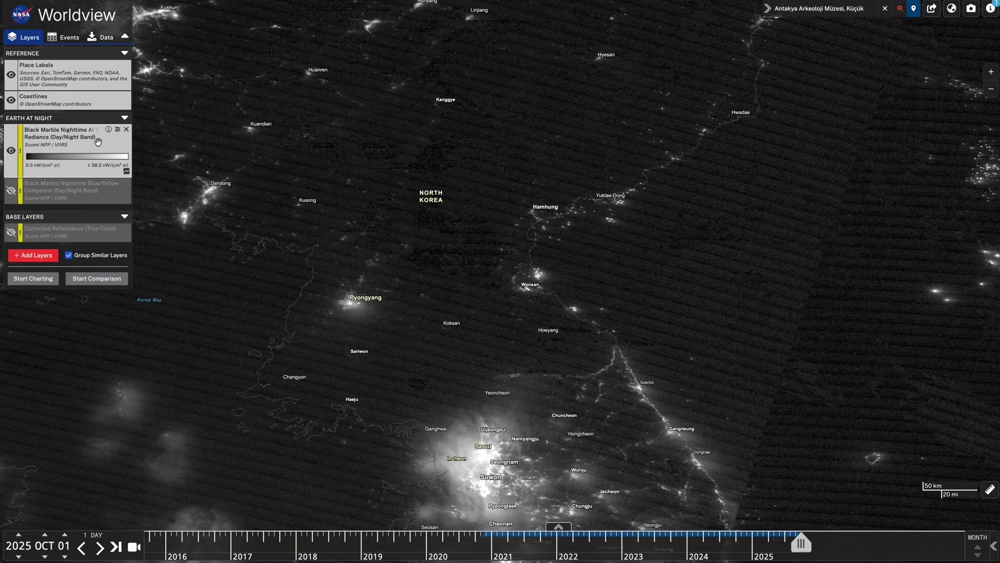
- Examine the vessel lights in the sea east of the Korean Peninsula in the 1 October 2025 radiance layer
{"action": "left_click_drag", "start_coordinate": [416, 194], "coordinate": [409, 196]}
{"action": "left_click_drag", "start_coordinate": [515, 177], "coordinate": [490, 178]}
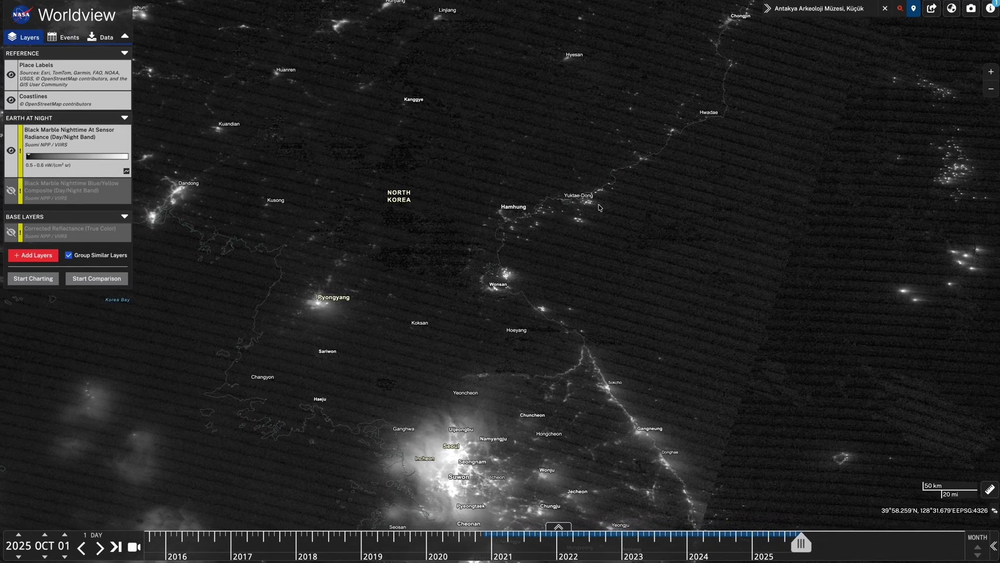
{"action": "scroll", "coordinate": [576, 187], "scroll_direction": "down", "scroll_amount": 3}
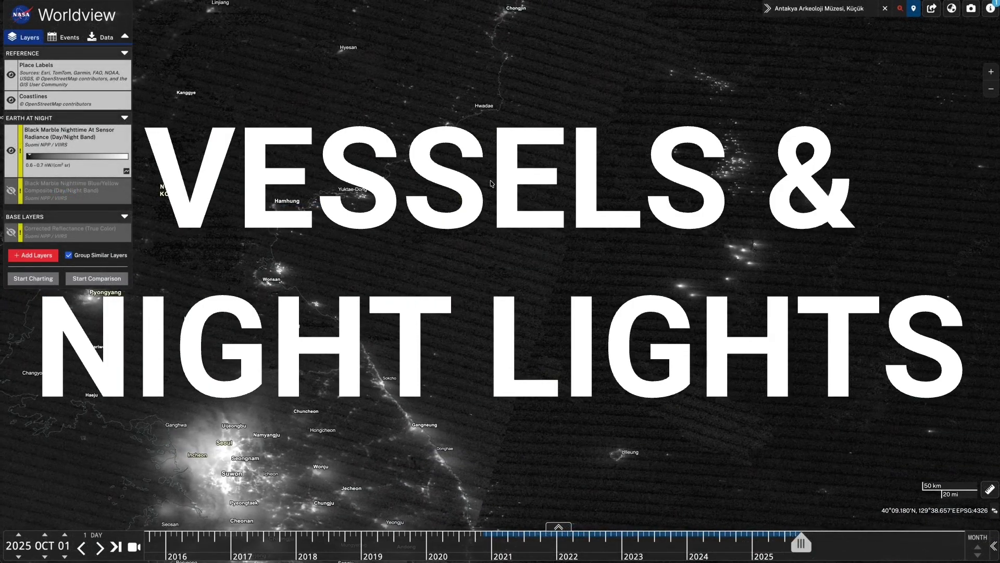
{"action": "scroll", "coordinate": [340, 226], "scroll_direction": "up", "scroll_amount": 1}
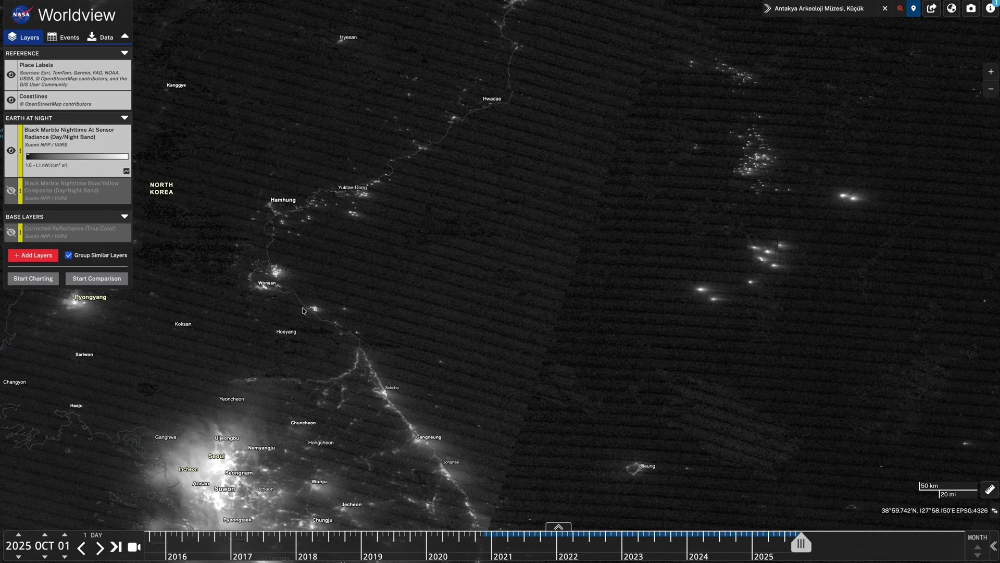
{"action": "left_click_drag", "start_coordinate": [477, 230], "coordinate": [483, 192]}
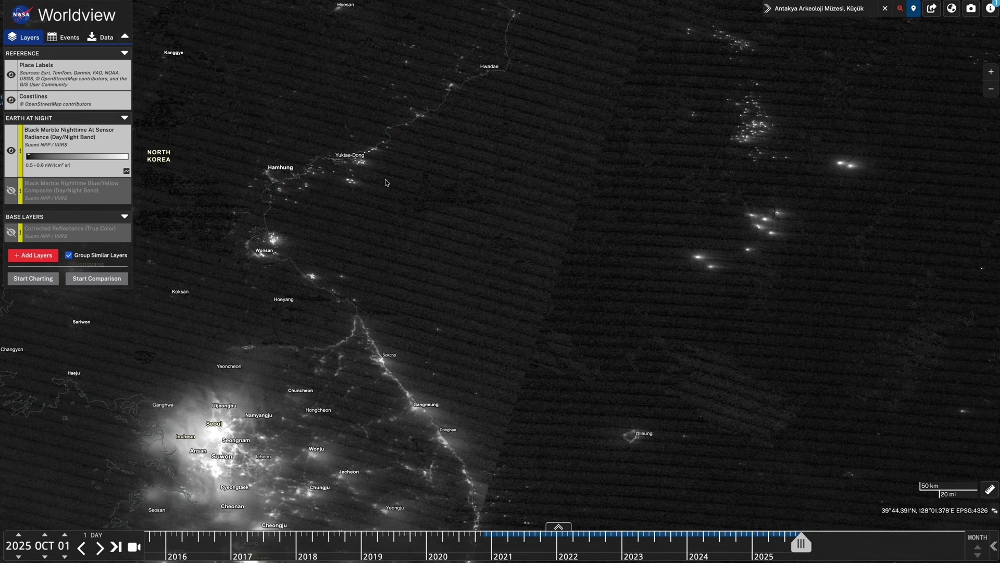
{"action": "scroll", "coordinate": [483, 193], "scroll_direction": "down", "scroll_amount": 1}
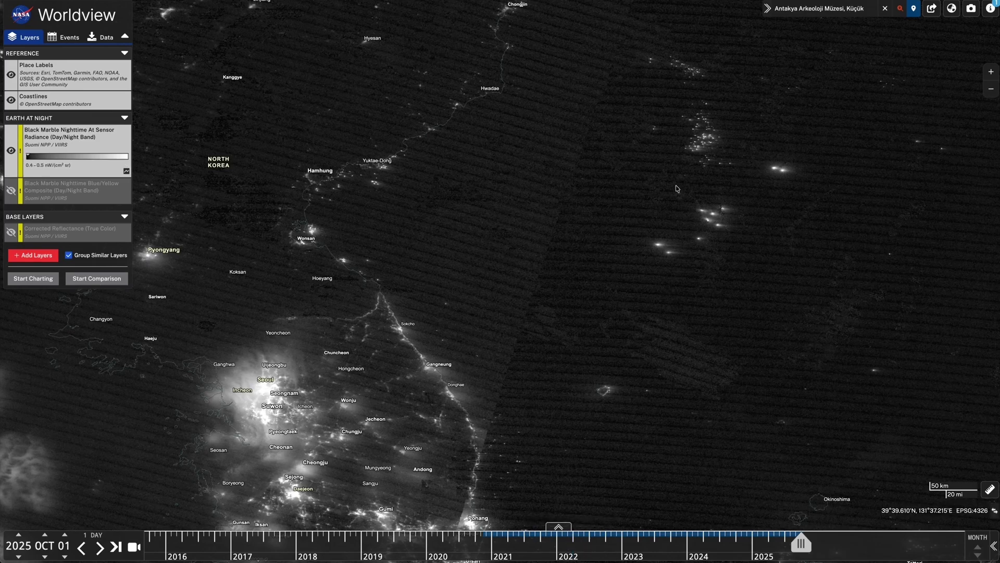
{"action": "scroll", "coordinate": [676, 190], "scroll_direction": "down", "scroll_amount": 2}
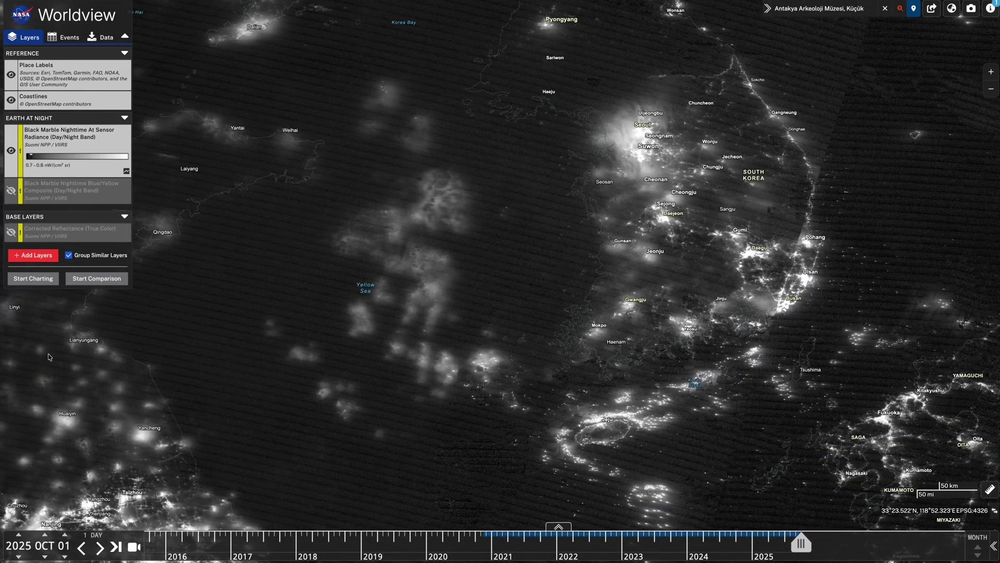
- Set the date back to 30 September 2025 and inspect the vessel lights in the Yellow Sea
{"action": "left_click", "coordinate": [82, 554]}
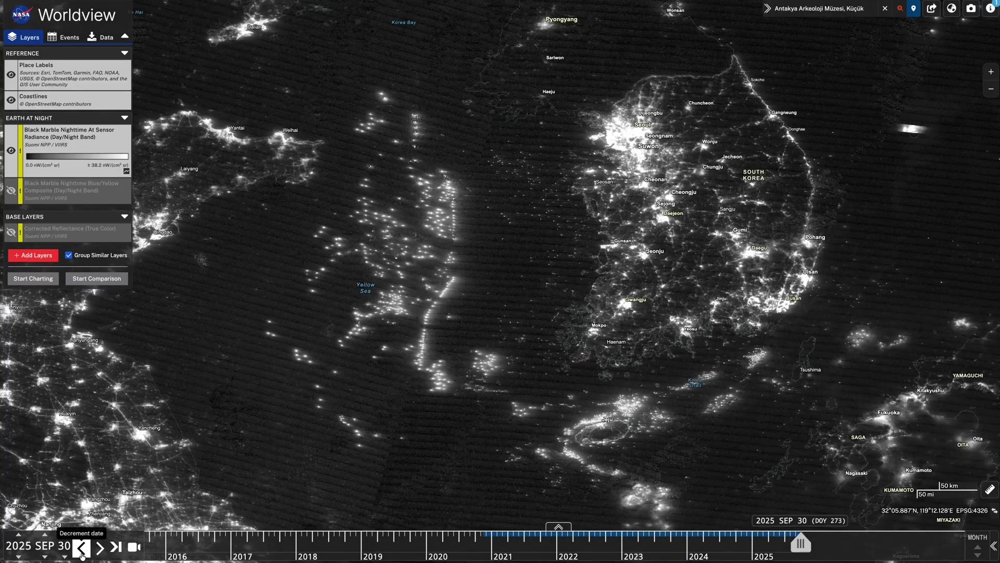
{"action": "left_click_drag", "start_coordinate": [455, 316], "coordinate": [464, 323]}
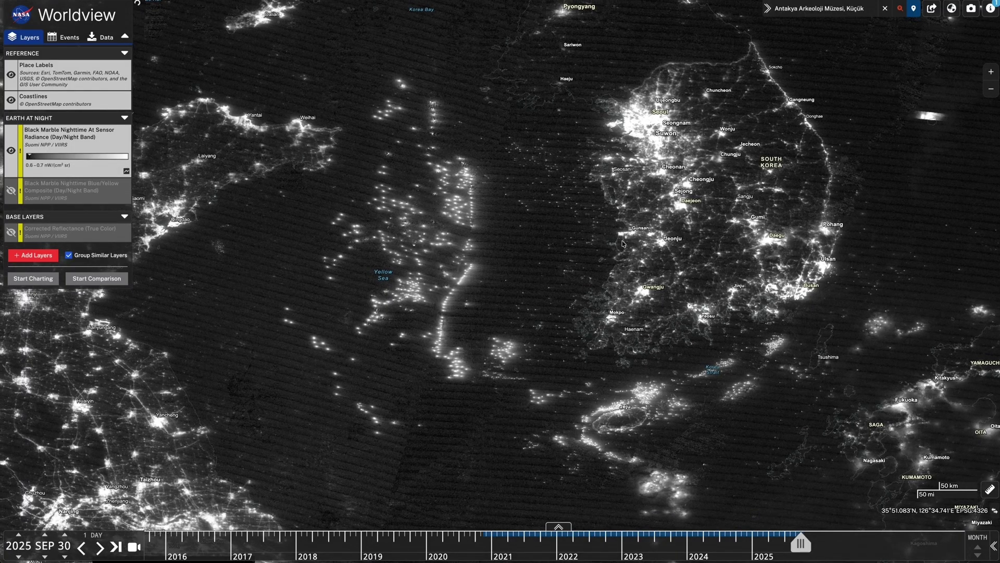
{"action": "scroll", "coordinate": [313, 234], "scroll_direction": "up", "scroll_amount": 2}
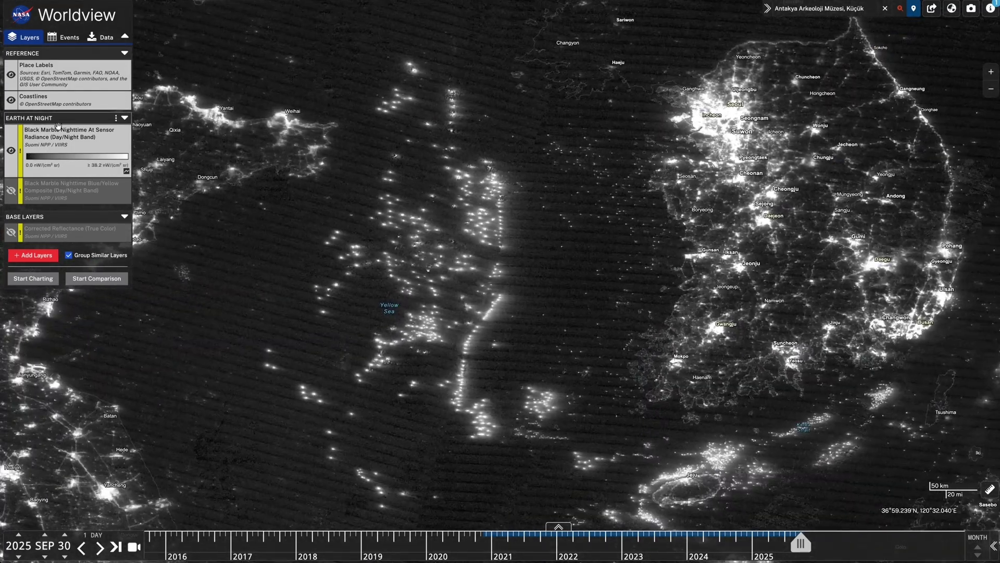
- Compare the Yellow Sea lights in the Blue/Yellow Composite layer, and return to showing only the At Sensor Radiance layer
{"action": "left_click", "coordinate": [11, 150]}
{"action": "left_click", "coordinate": [11, 190]}
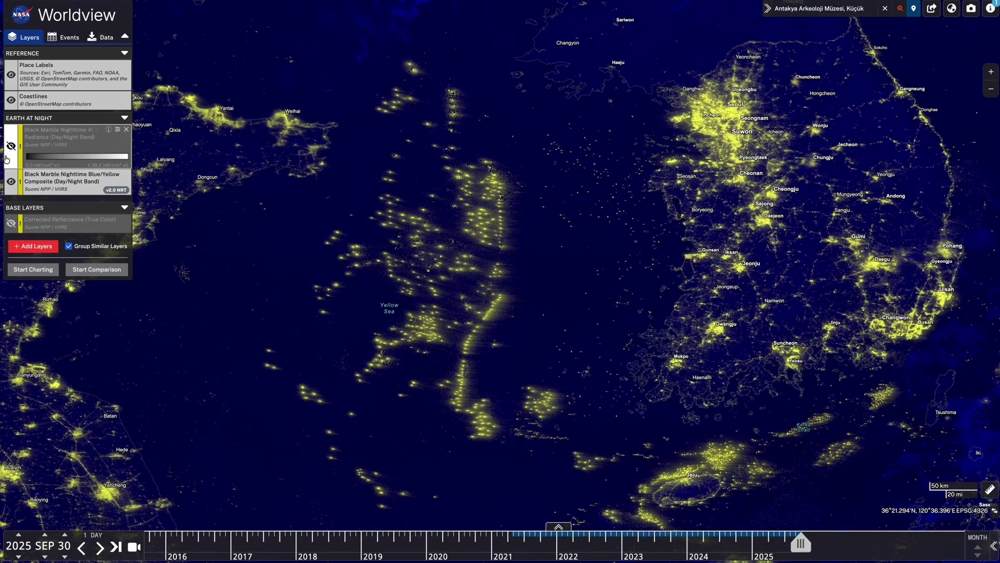
{"action": "left_click", "coordinate": [10, 181]}
{"action": "left_click", "coordinate": [10, 146]}
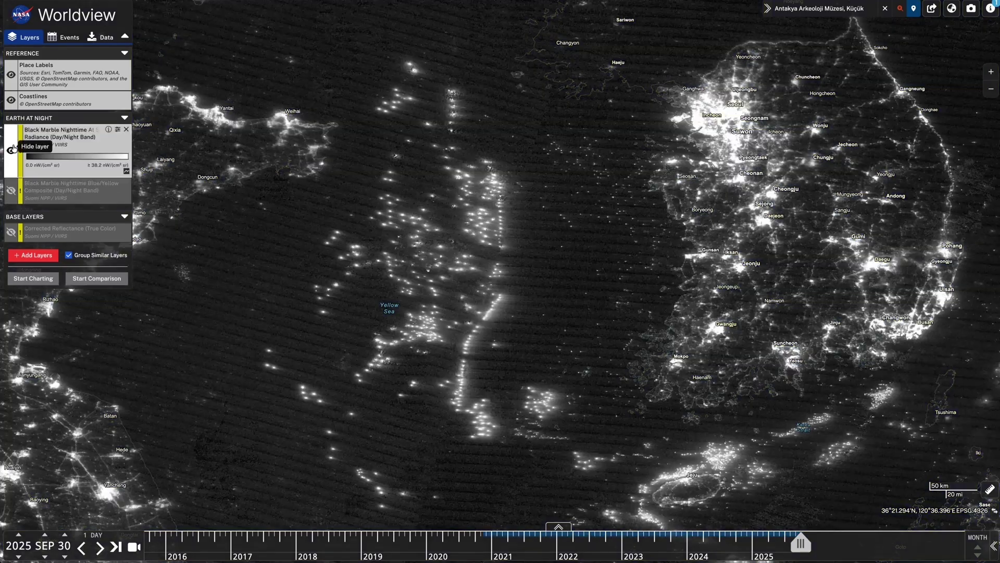
- Step the date of the Yellow Sea radiance view back to 26 September 2025
{"action": "left_click", "coordinate": [82, 547]}
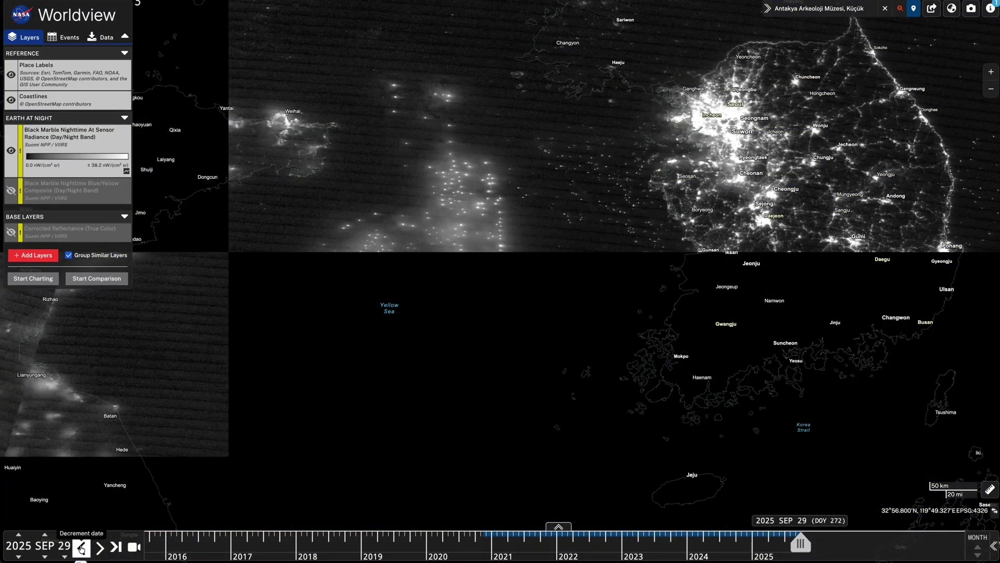
{"action": "left_click", "coordinate": [81, 547]}
{"action": "left_click", "coordinate": [82, 547]}
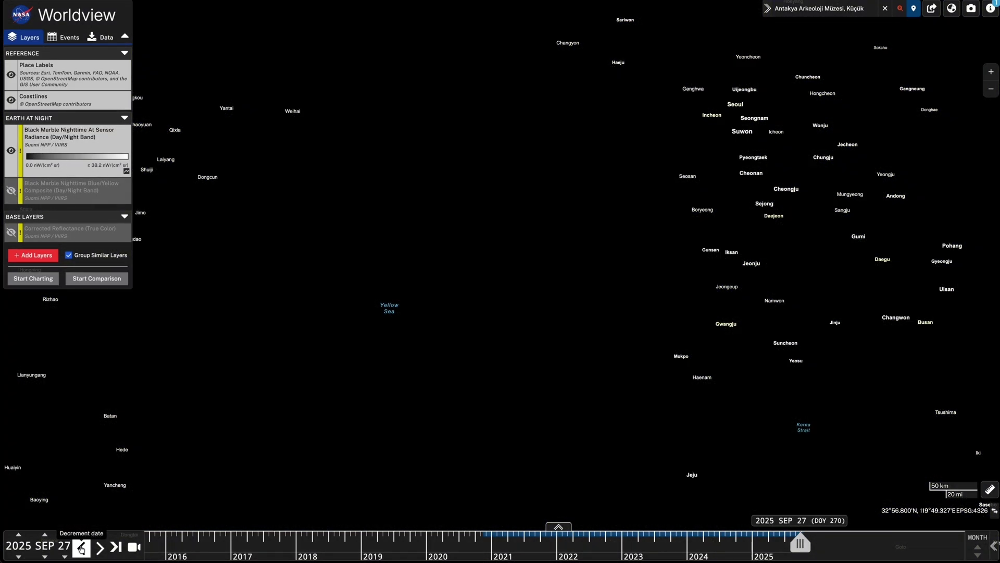
{"action": "left_click", "coordinate": [81, 547]}
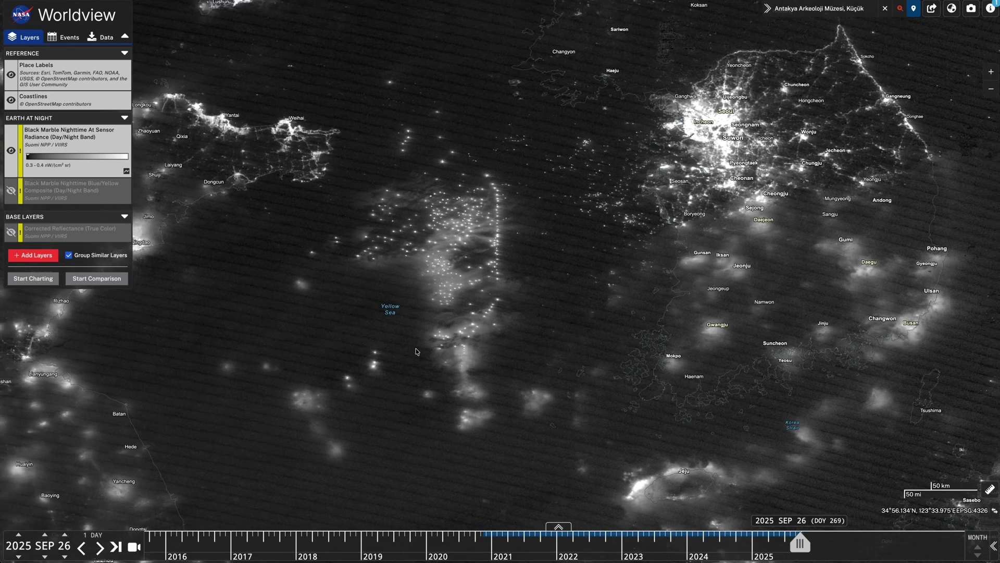
- Widen the view to the whole Yellow Sea and South Korea and step back day by day to 5 September 2025
{"action": "scroll", "coordinate": [425, 342], "scroll_direction": "down", "scroll_amount": 2}
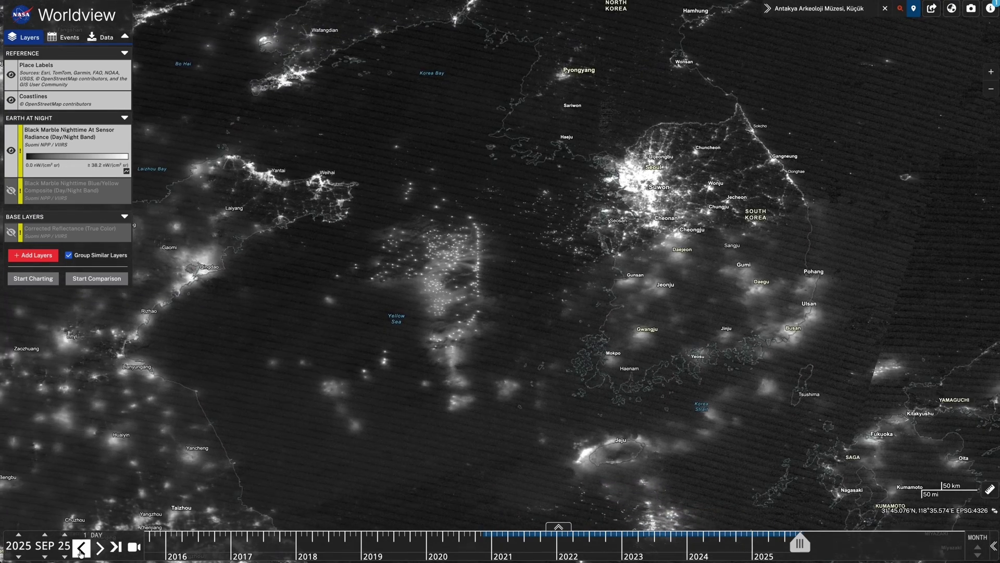
{"action": "left_click", "coordinate": [81, 548]}
{"action": "left_click", "coordinate": [81, 548]}
{"action": "left_click", "coordinate": [81, 548]}
{"action": "left_click", "coordinate": [81, 548]}
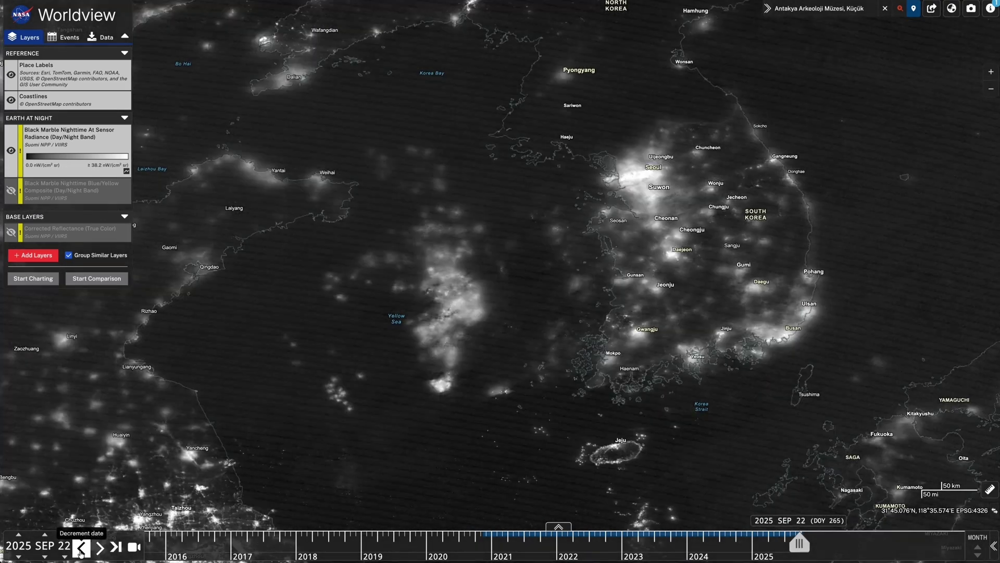
{"action": "left_click", "coordinate": [80, 548]}
{"action": "left_click", "coordinate": [80, 548]}
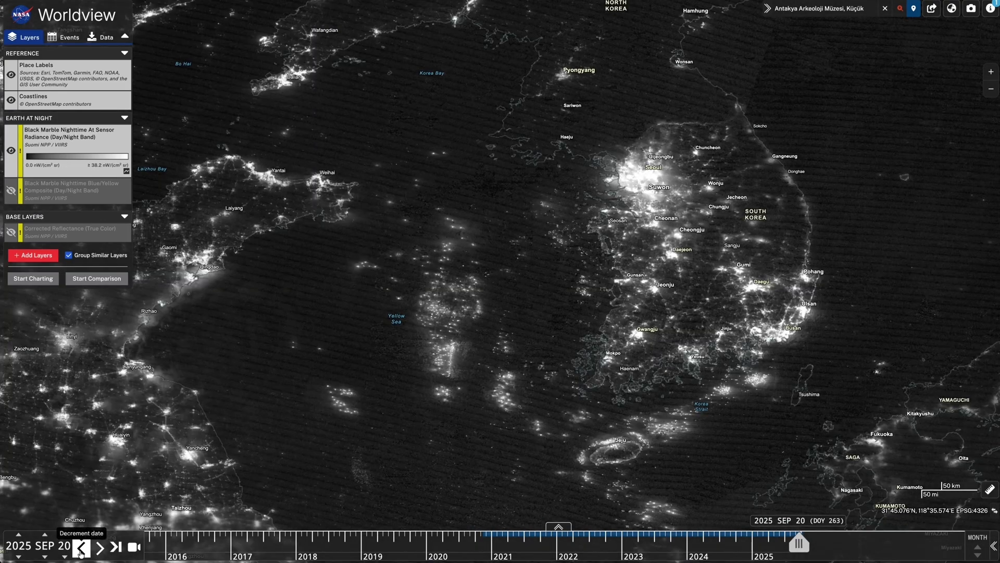
{"action": "left_click", "coordinate": [80, 548]}
{"action": "left_click", "coordinate": [80, 548]}
{"action": "left_click", "coordinate": [80, 548]}
{"action": "left_click", "coordinate": [80, 548]}
{"action": "left_click", "coordinate": [81, 548]}
{"action": "left_click", "coordinate": [80, 548]}
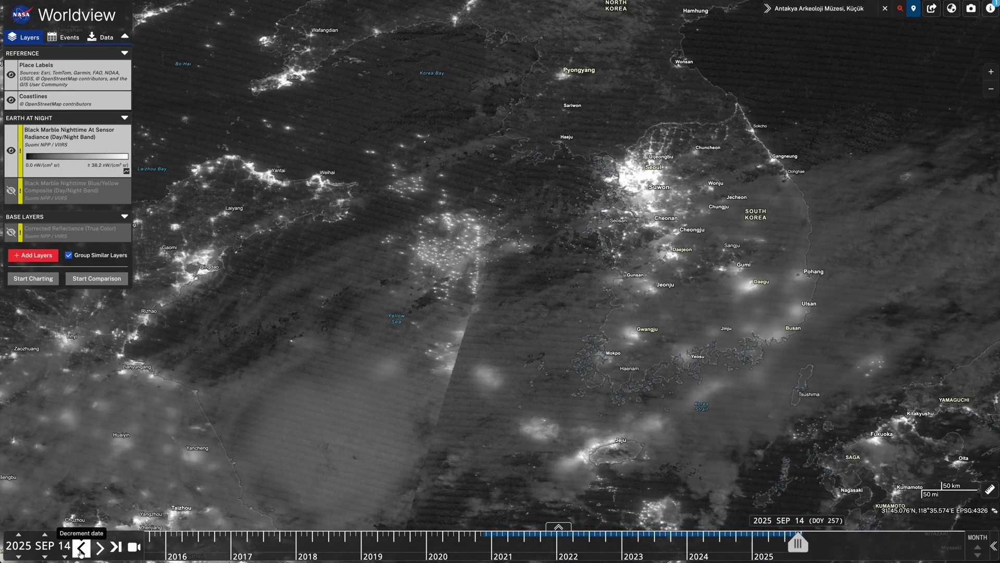
{"action": "left_click", "coordinate": [80, 548]}
{"action": "left_click", "coordinate": [80, 548]}
{"action": "left_click", "coordinate": [81, 548]}
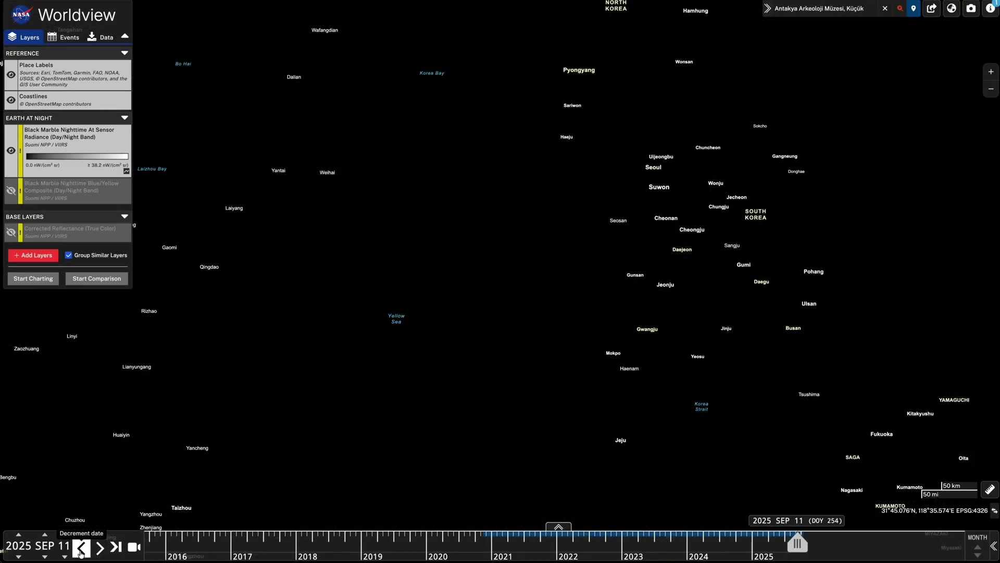
{"action": "left_click", "coordinate": [80, 548]}
{"action": "left_click", "coordinate": [81, 548]}
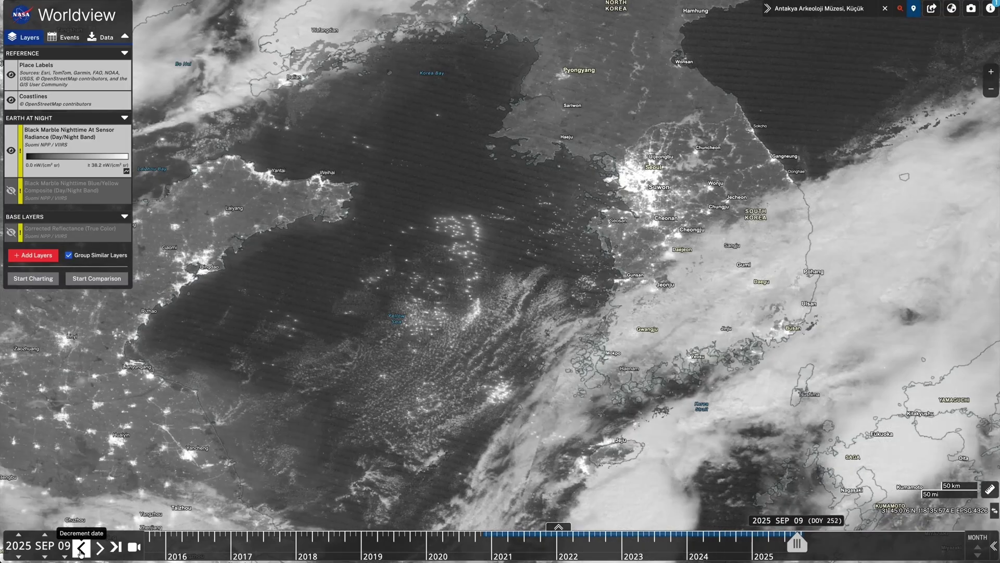
{"action": "left_click", "coordinate": [80, 548]}
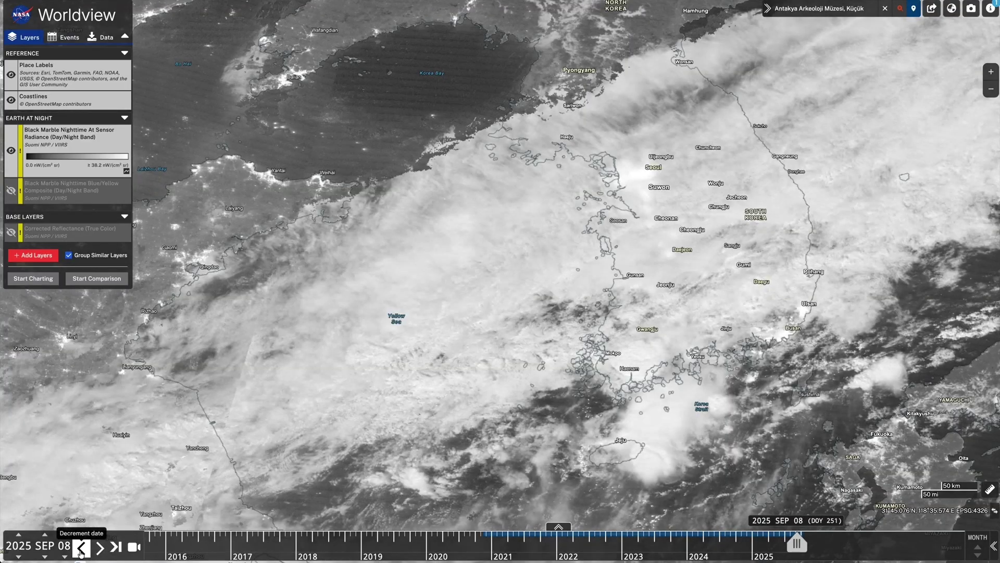
{"action": "left_click", "coordinate": [80, 548]}
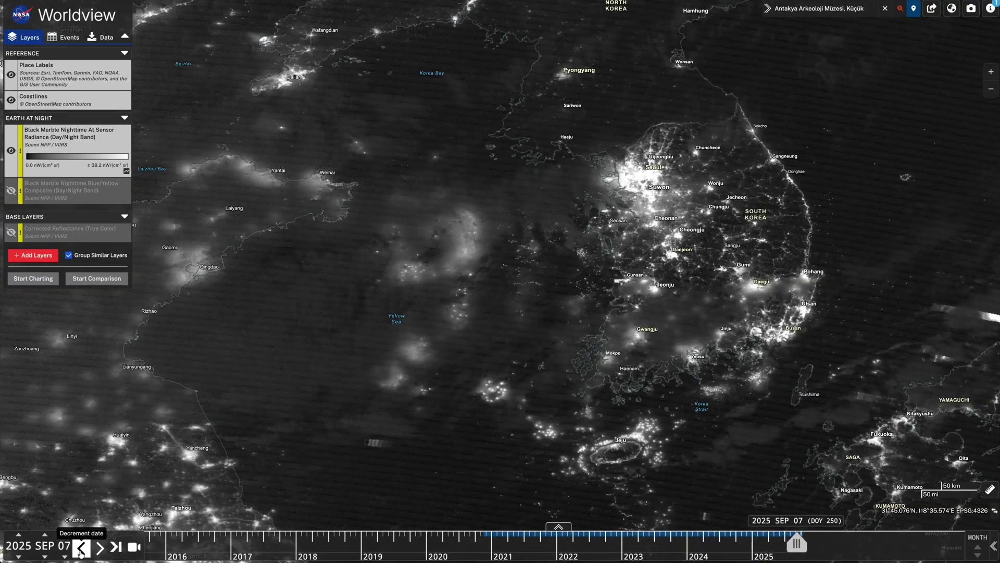
{"action": "left_click", "coordinate": [81, 547]}
{"action": "left_click", "coordinate": [80, 548]}
- Inspect the sea off Vladivostok and Nakhodka for vessel lights and step the date back two more days
{"action": "left_click_drag", "start_coordinate": [737, 266], "coordinate": [183, 438]}
{"action": "scroll", "coordinate": [503, 225], "scroll_direction": "up", "scroll_amount": 2}
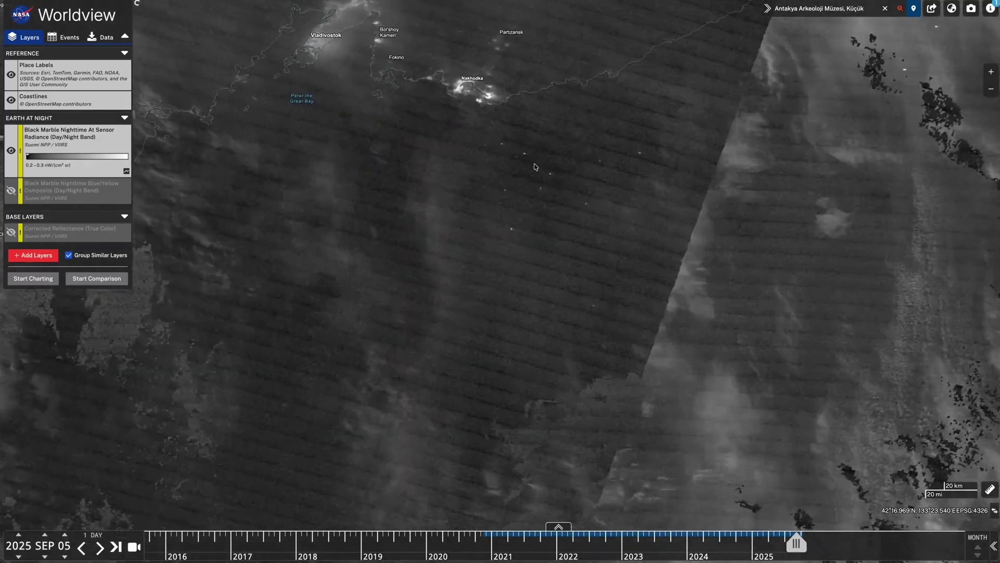
{"action": "left_click_drag", "start_coordinate": [359, 259], "coordinate": [283, 318]}
{"action": "scroll", "coordinate": [283, 319], "scroll_direction": "down", "scroll_amount": 2}
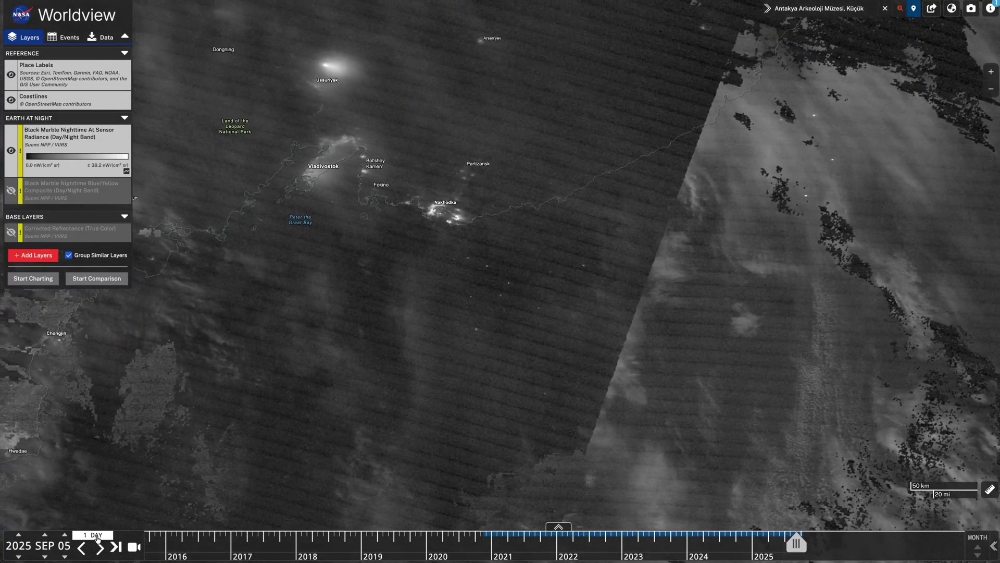
{"action": "left_click", "coordinate": [81, 555]}
{"action": "left_click", "coordinate": [81, 555]}
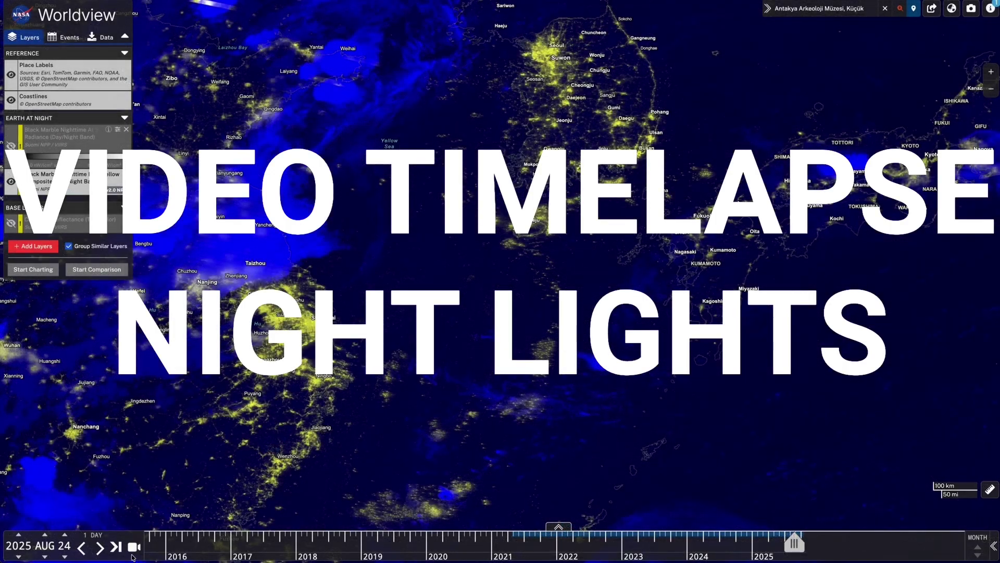
- Animate the night-light map in 1-day increments from 24 July to 3 September 2025 at 3 frames per second
{"action": "left_click", "coordinate": [134, 547]}
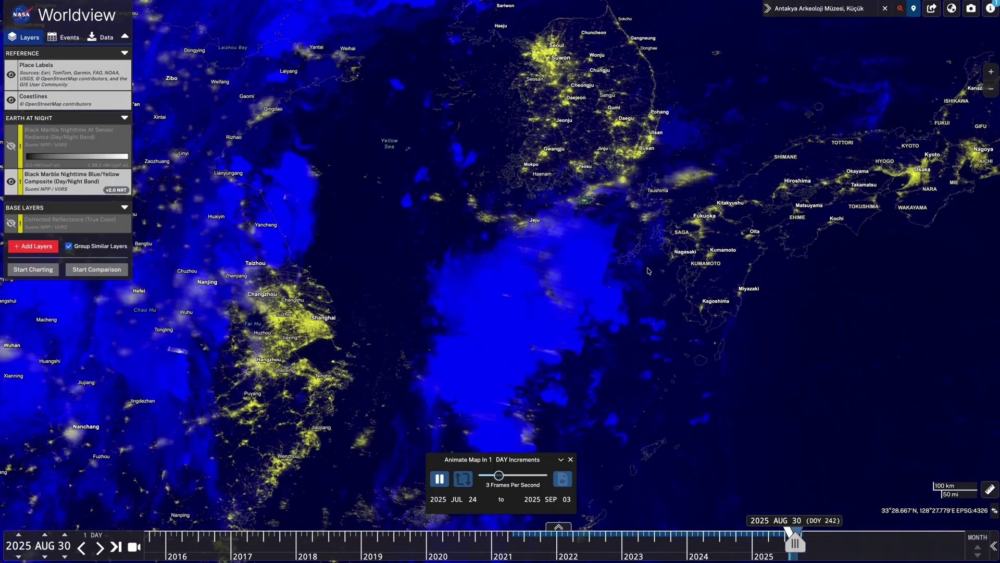
{"action": "left_click", "coordinate": [436, 482]}
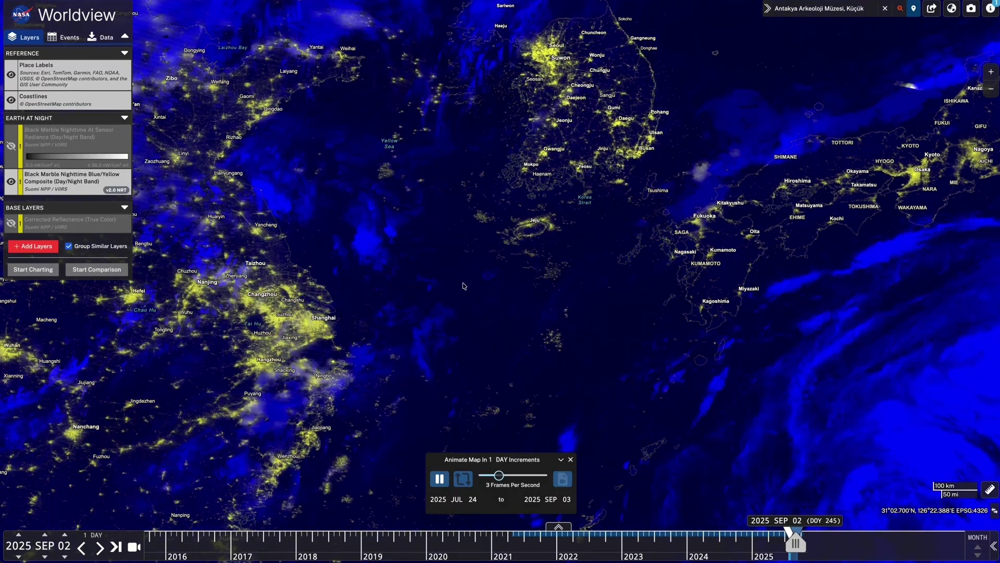
{"action": "left_click", "coordinate": [437, 478]}
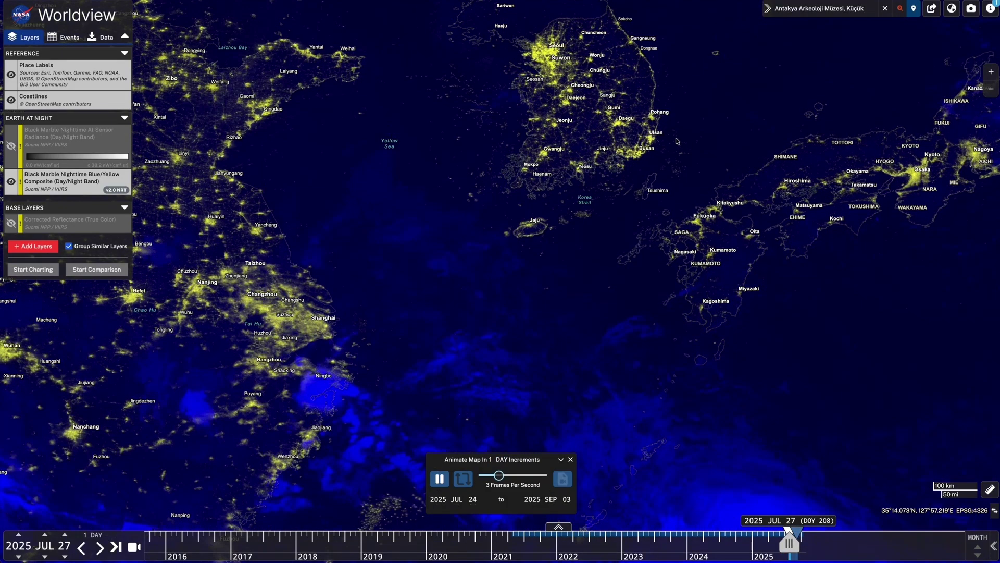